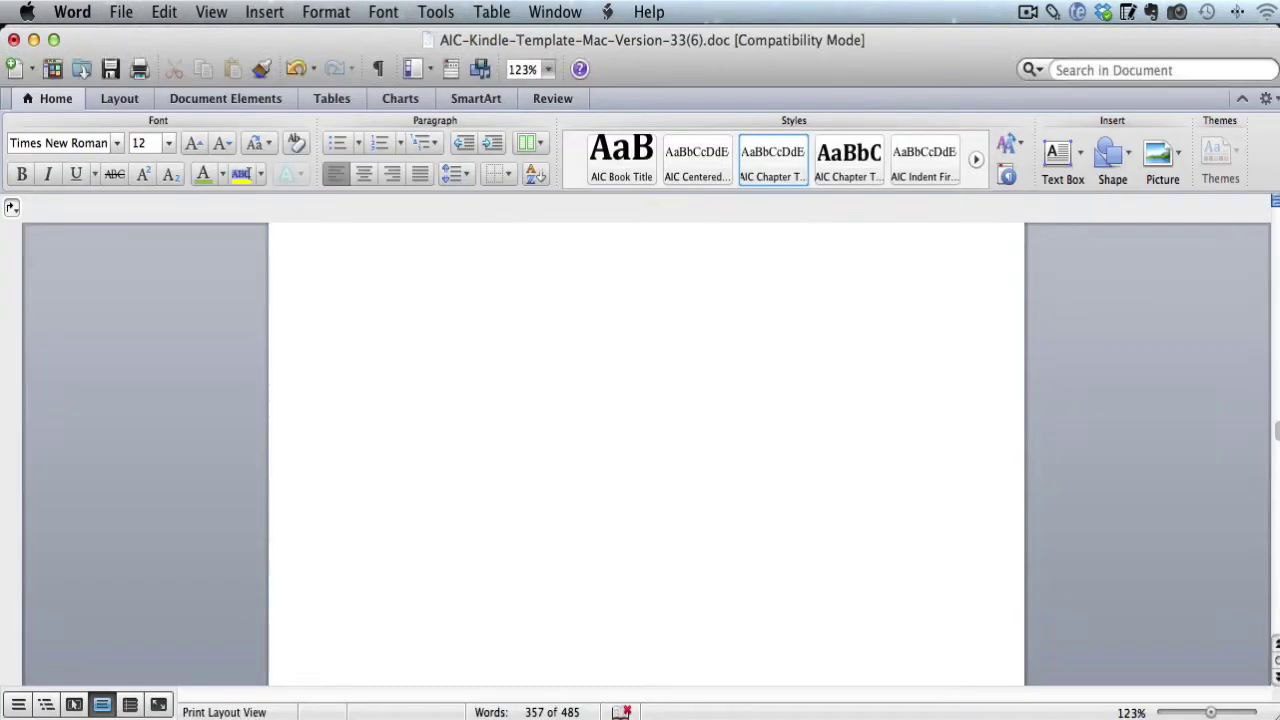
Scroll from the template's Title Page through Dedication and Chapter 1 to the Chapter 2 page's #1 citation.
{"action": "scroll", "coordinate": [771, 390], "scroll_direction": "up", "scroll_amount": 20}
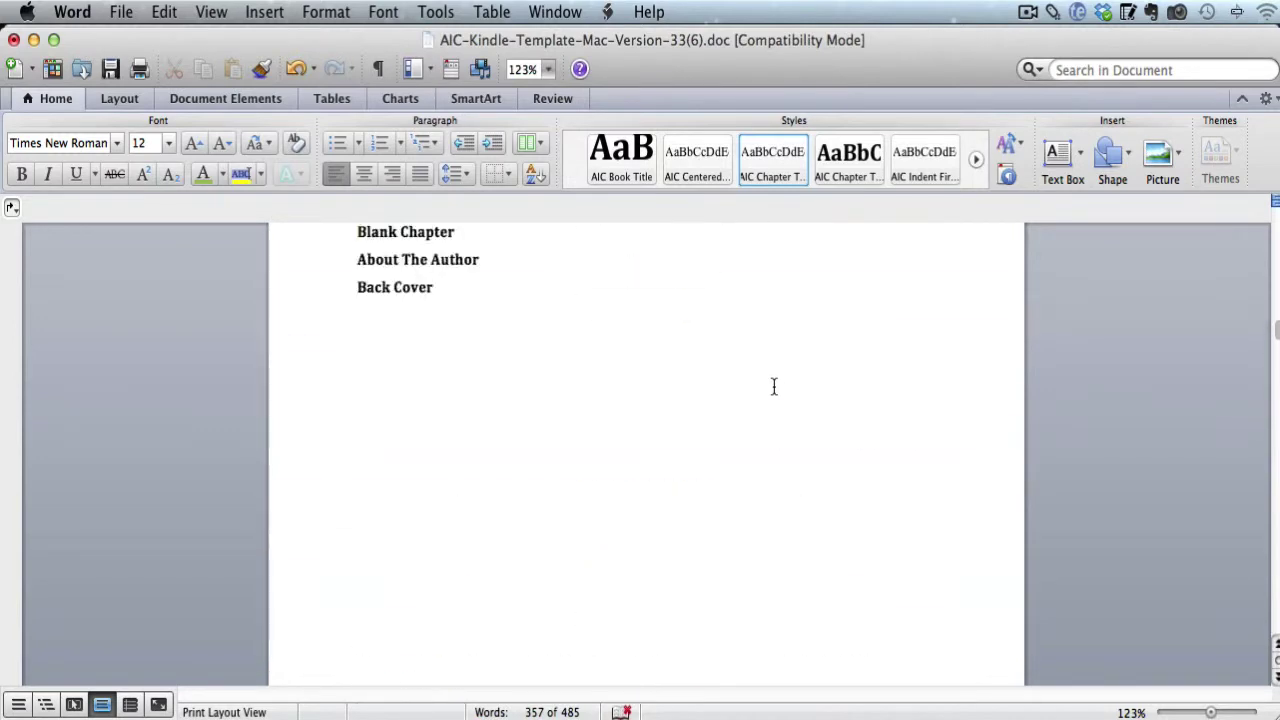
{"action": "scroll", "coordinate": [773, 387], "scroll_direction": "up", "scroll_amount": 15}
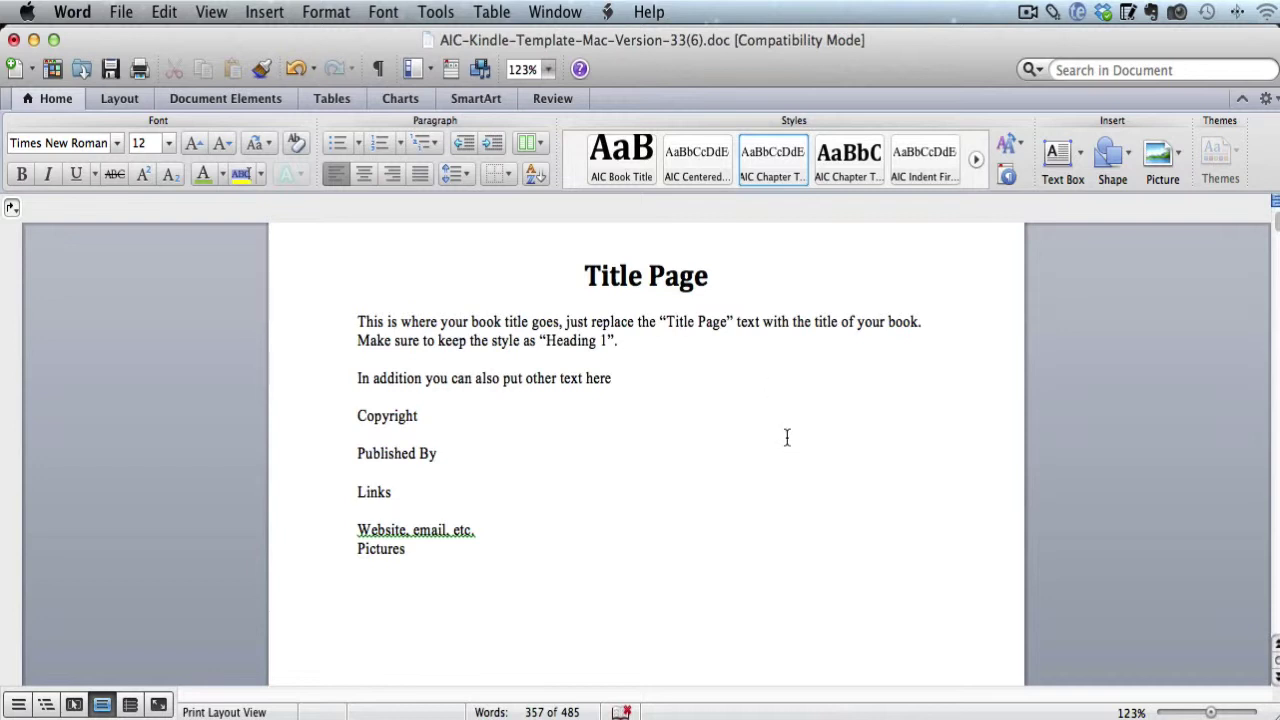
{"action": "scroll", "coordinate": [785, 437], "scroll_direction": "down", "scroll_amount": 10}
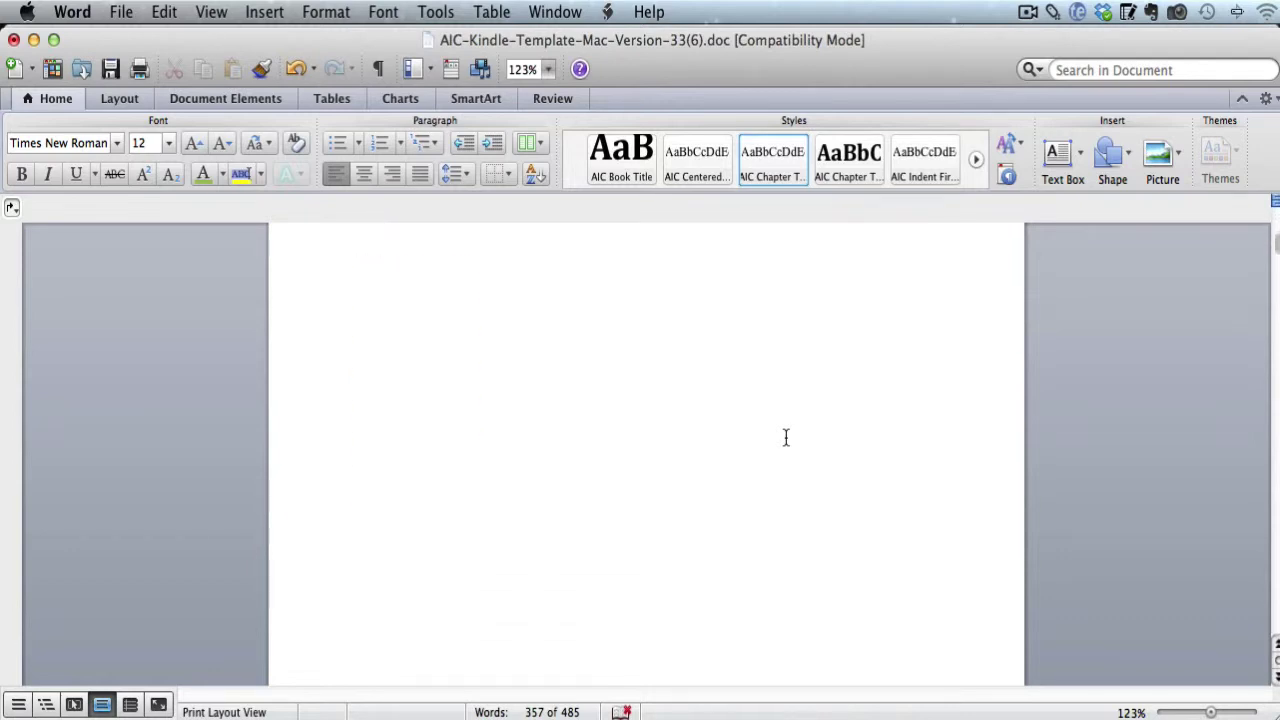
{"action": "scroll", "coordinate": [785, 437], "scroll_direction": "down", "scroll_amount": 15}
{"action": "scroll", "coordinate": [785, 437], "scroll_direction": "down", "scroll_amount": 15}
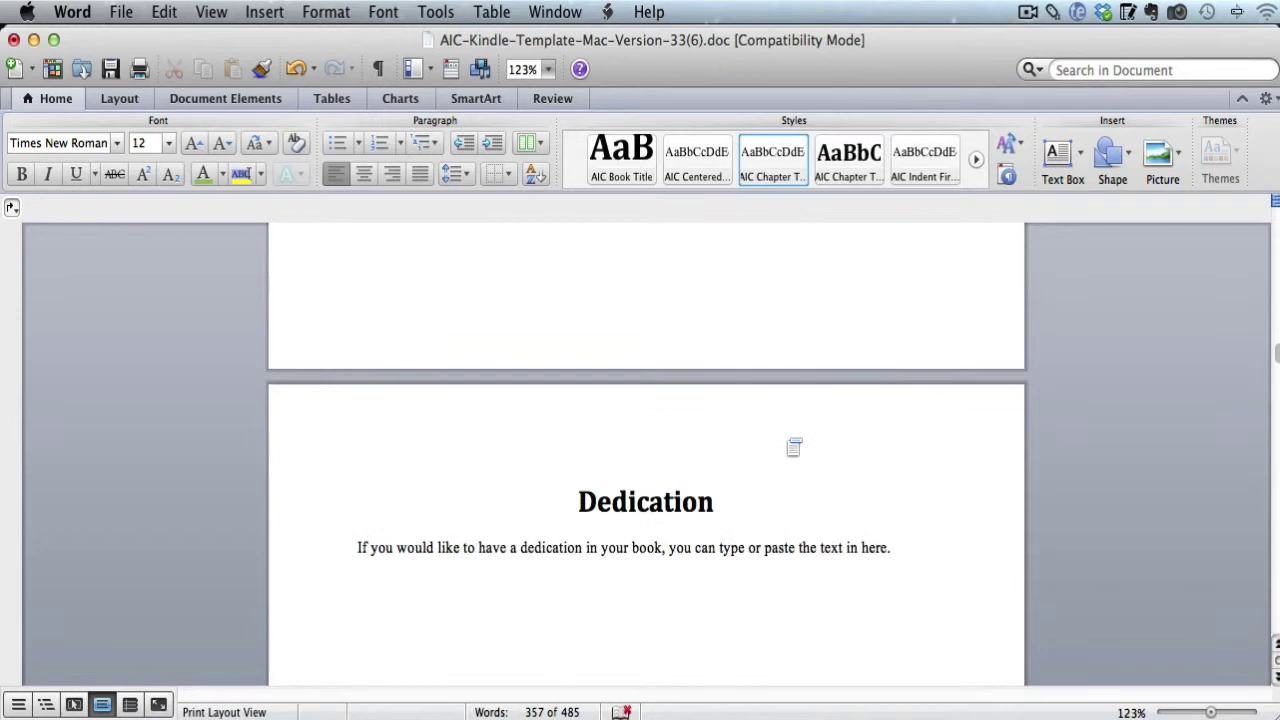
{"action": "scroll", "coordinate": [793, 447], "scroll_direction": "down", "scroll_amount": 15}
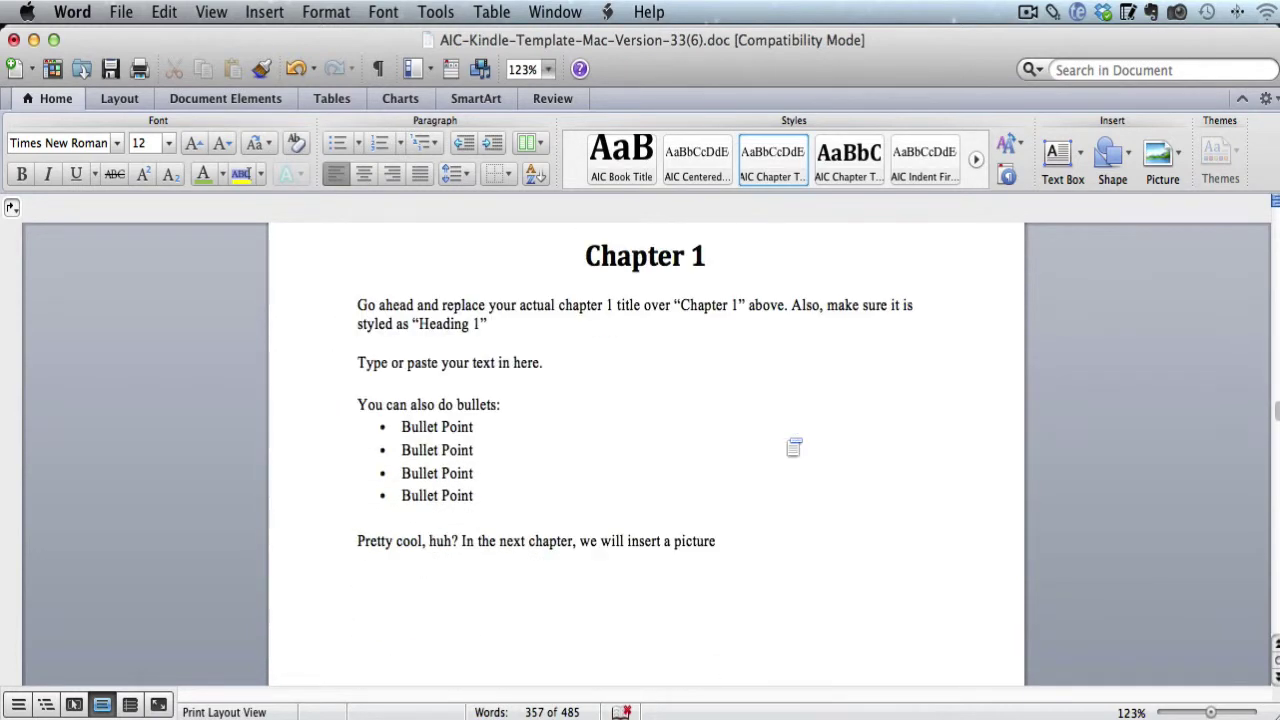
{"action": "scroll", "coordinate": [793, 447], "scroll_direction": "down", "scroll_amount": 8}
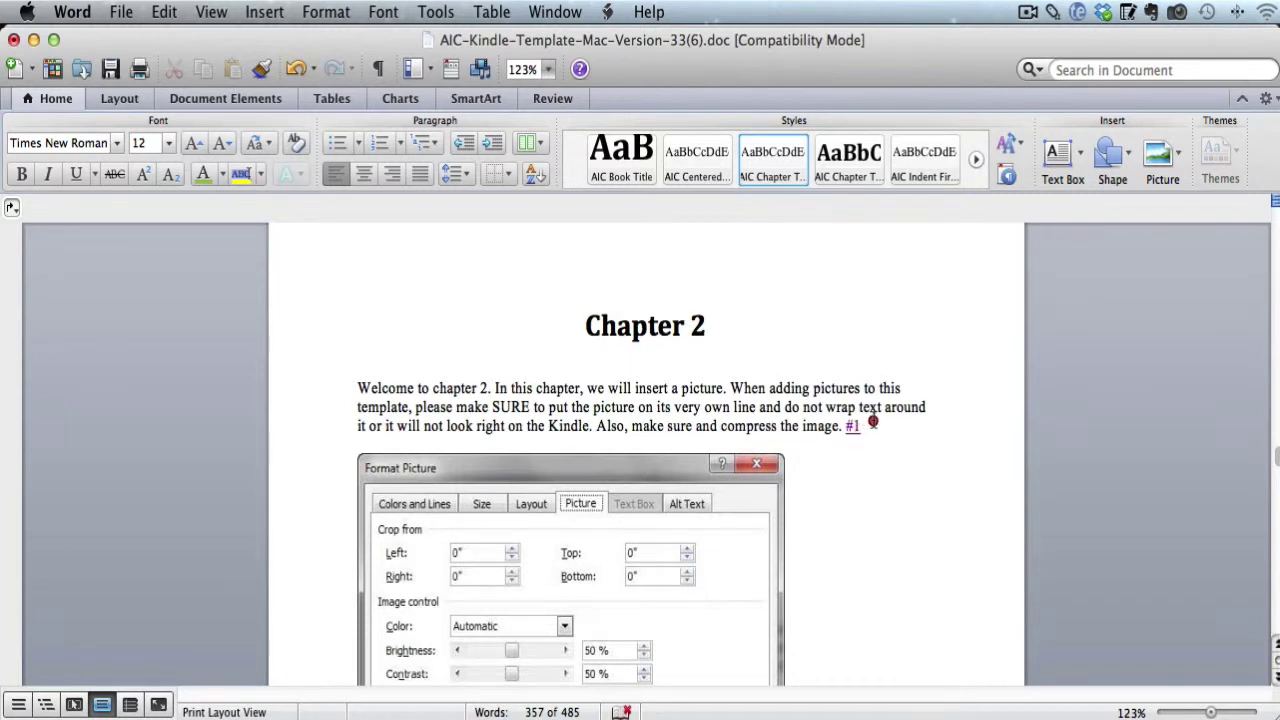
{"action": "mouse_move", "coordinate": [846, 408]}
{"action": "left_mouse_down"}
{"action": "mouse_move", "coordinate": [842, 450]}
{"action": "mouse_move", "coordinate": [884, 430]}
{"action": "mouse_move", "coordinate": [854, 406]}
{"action": "left_mouse_up"}
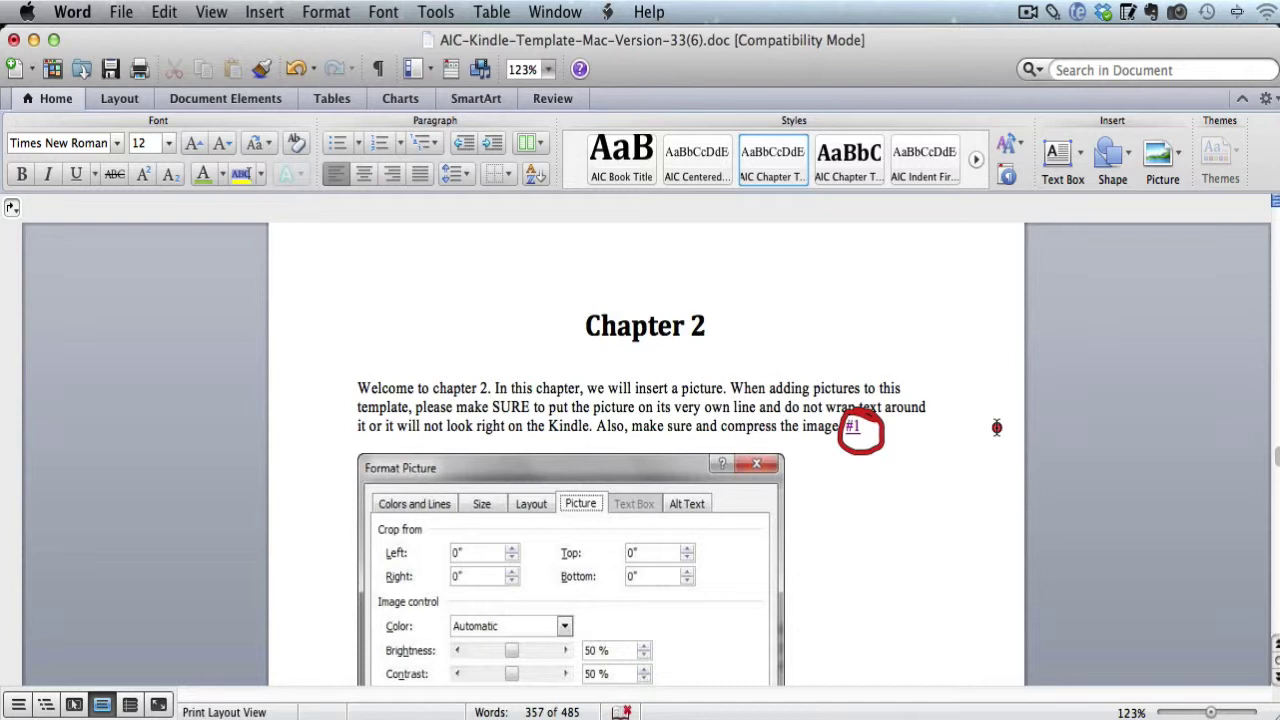
{"action": "mouse_move", "coordinate": [994, 431]}
{"action": "left_mouse_down"}
{"action": "mouse_move", "coordinate": [874, 433]}
{"action": "mouse_move", "coordinate": [887, 446]}
{"action": "left_mouse_up"}
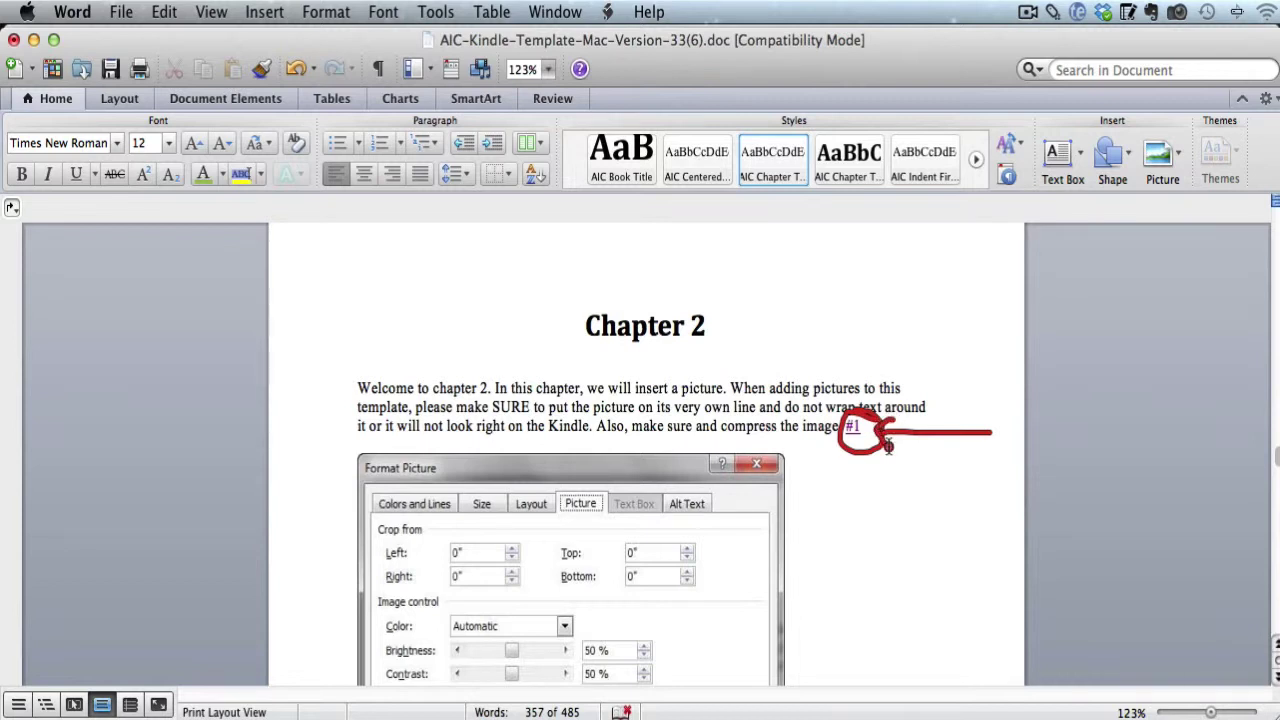
{"action": "key", "text": "Escape"}
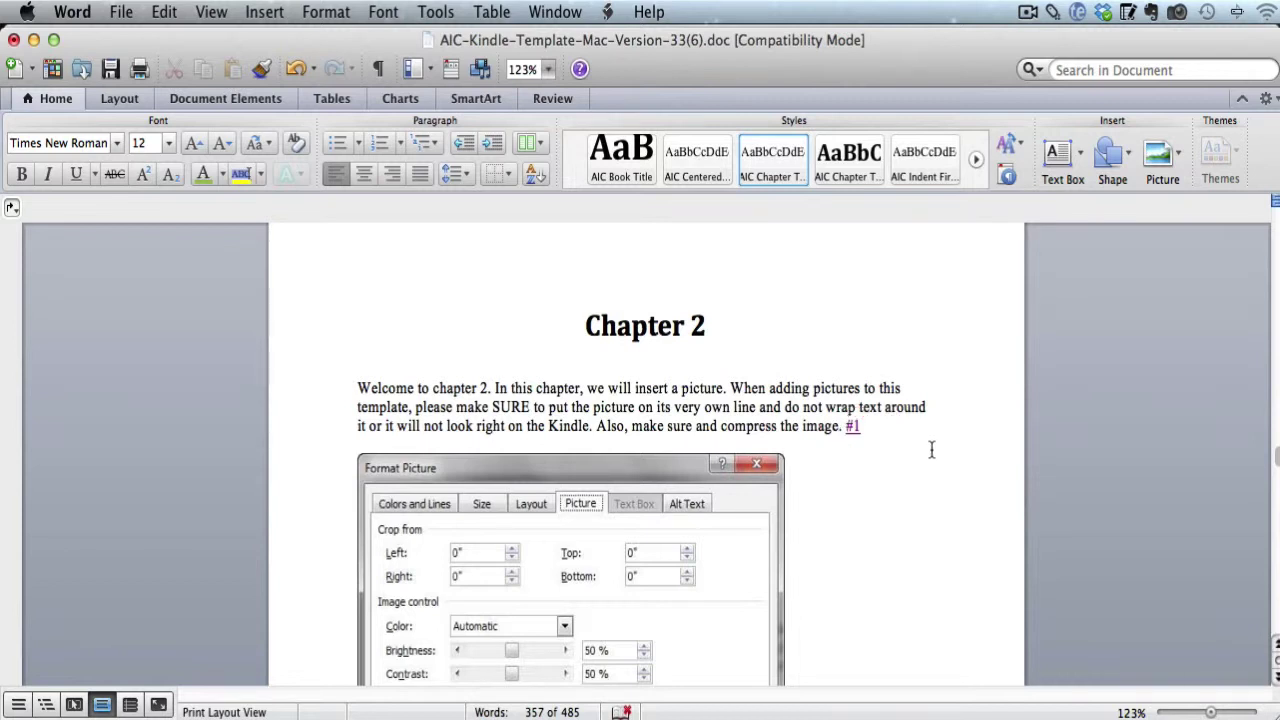
{"action": "left_click", "coordinate": [852, 426]}
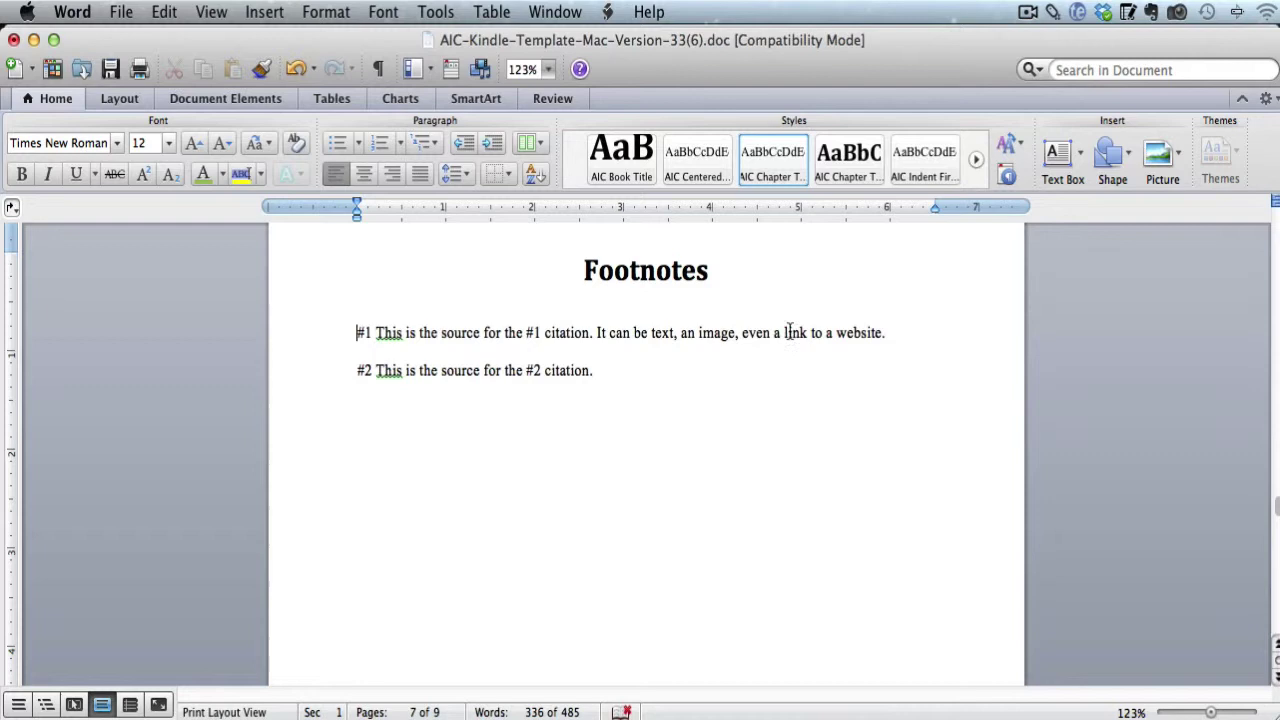
{"action": "left_click_drag", "start_coordinate": [357, 332], "coordinate": [890, 332]}
{"action": "left_click", "coordinate": [968, 412]}
{"action": "scroll", "coordinate": [960, 416], "scroll_direction": "up", "scroll_amount": 5}
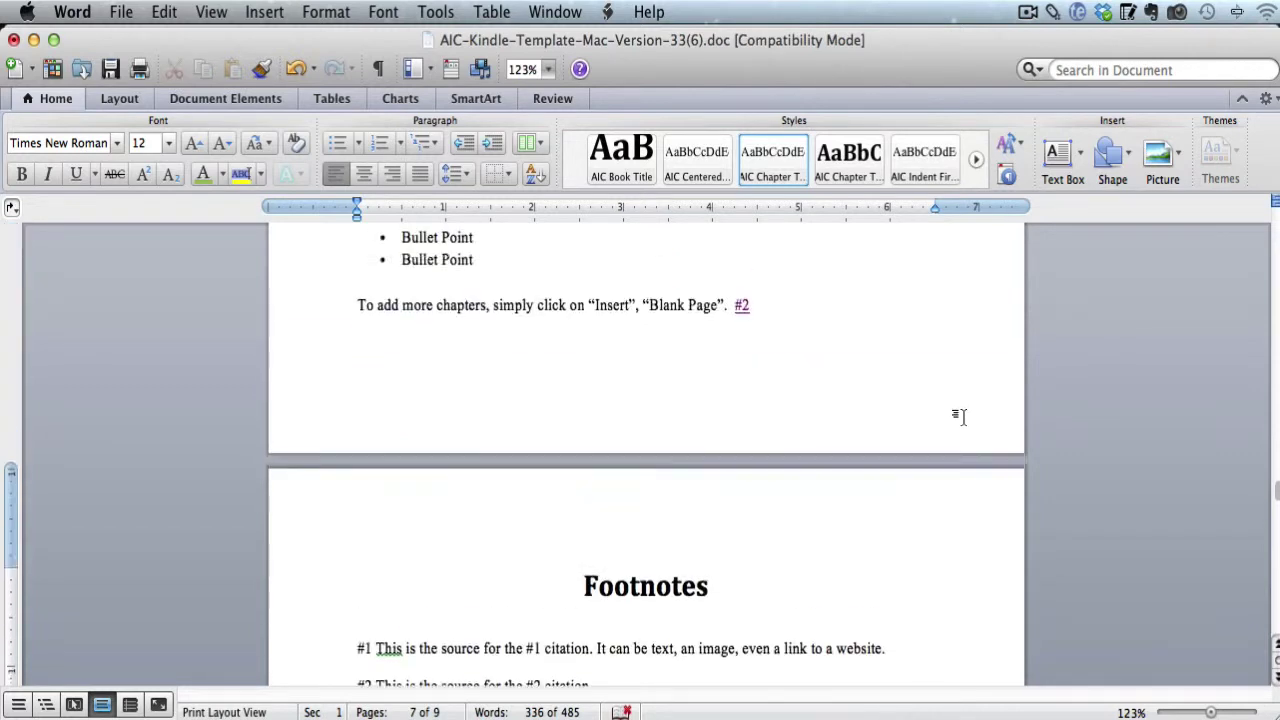
{"action": "scroll", "coordinate": [960, 416], "scroll_direction": "up", "scroll_amount": 3}
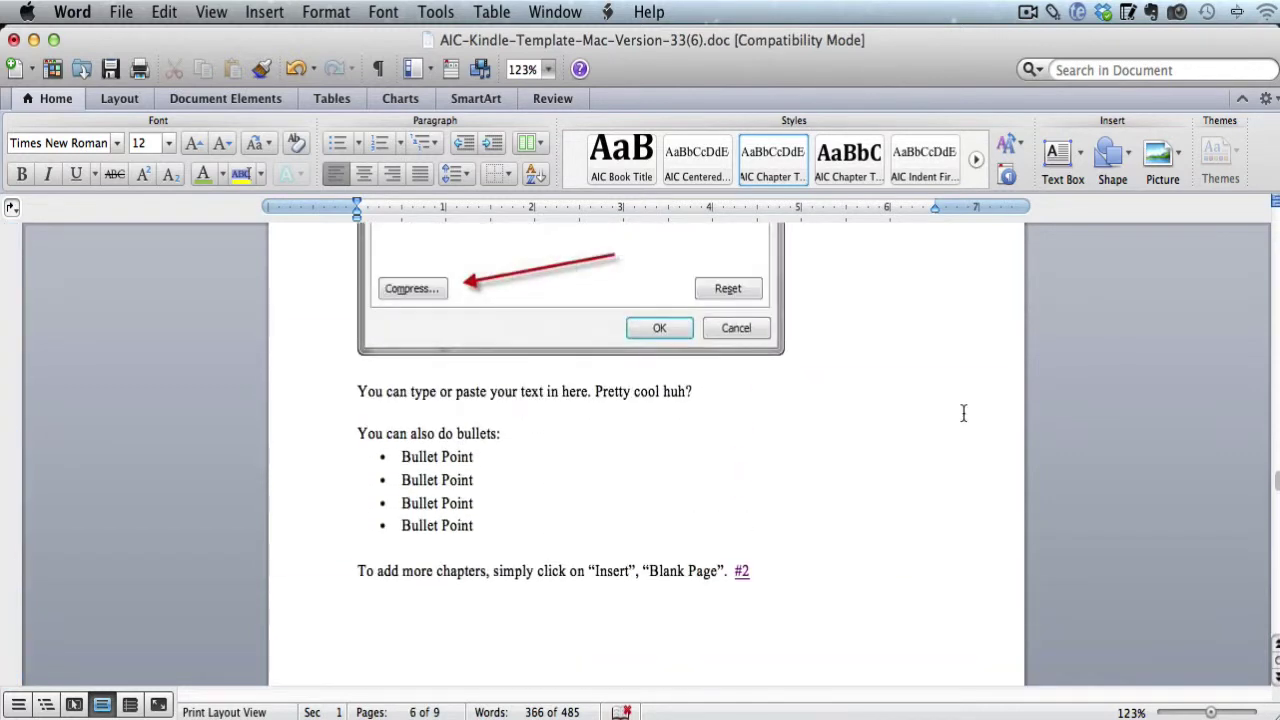
{"action": "left_click", "coordinate": [742, 573]}
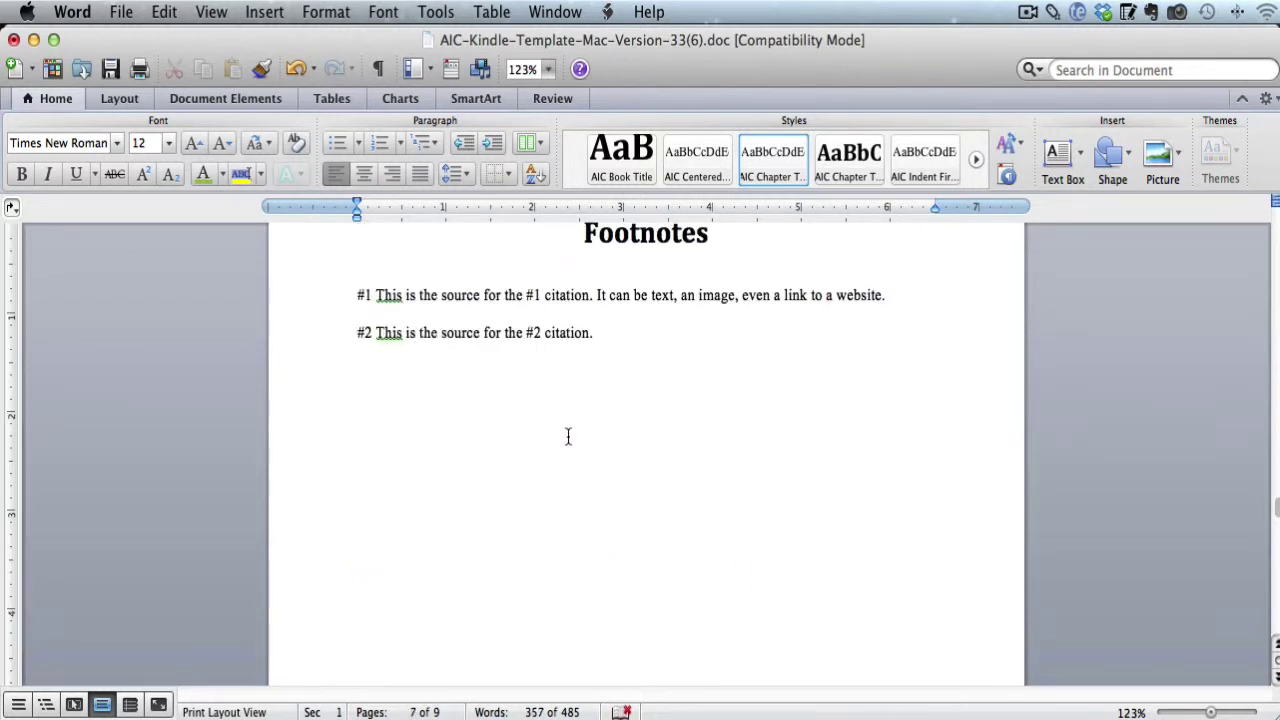
{"action": "mouse_move", "coordinate": [600, 328]}
{"action": "left_mouse_down"}
{"action": "mouse_move", "coordinate": [550, 318]}
{"action": "mouse_move", "coordinate": [323, 334]}
{"action": "mouse_move", "coordinate": [624, 362]}
{"action": "left_mouse_up"}
{"action": "scroll", "coordinate": [757, 448], "scroll_direction": "up", "scroll_amount": 3}
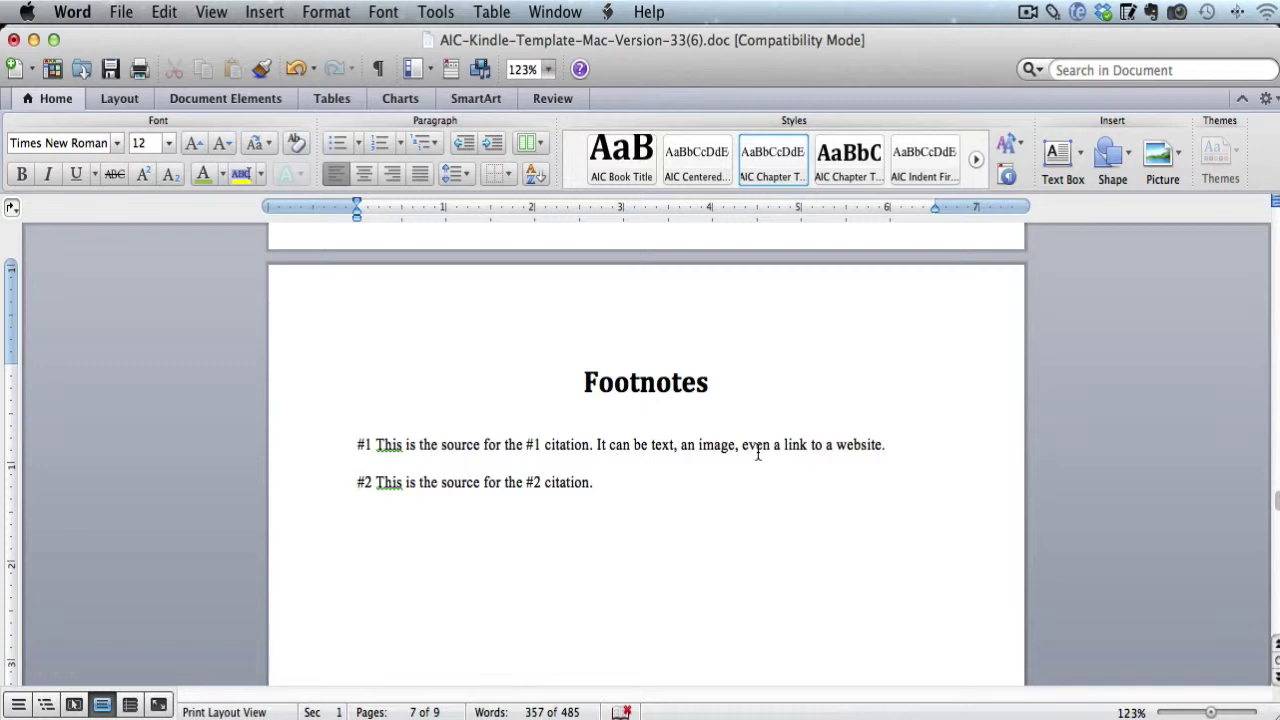
{"action": "scroll", "coordinate": [757, 453], "scroll_direction": "up", "scroll_amount": 15}
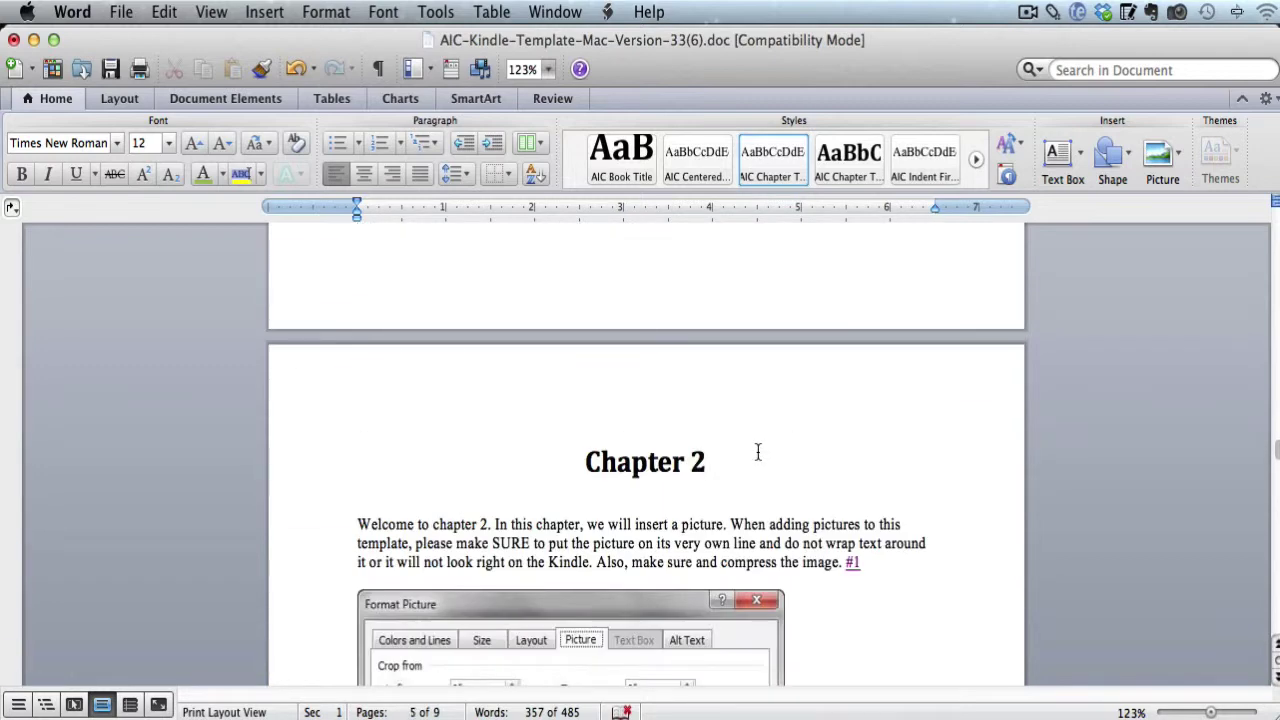
{"action": "scroll", "coordinate": [757, 453], "scroll_direction": "down", "scroll_amount": 3}
{"action": "mouse_move", "coordinate": [850, 432]}
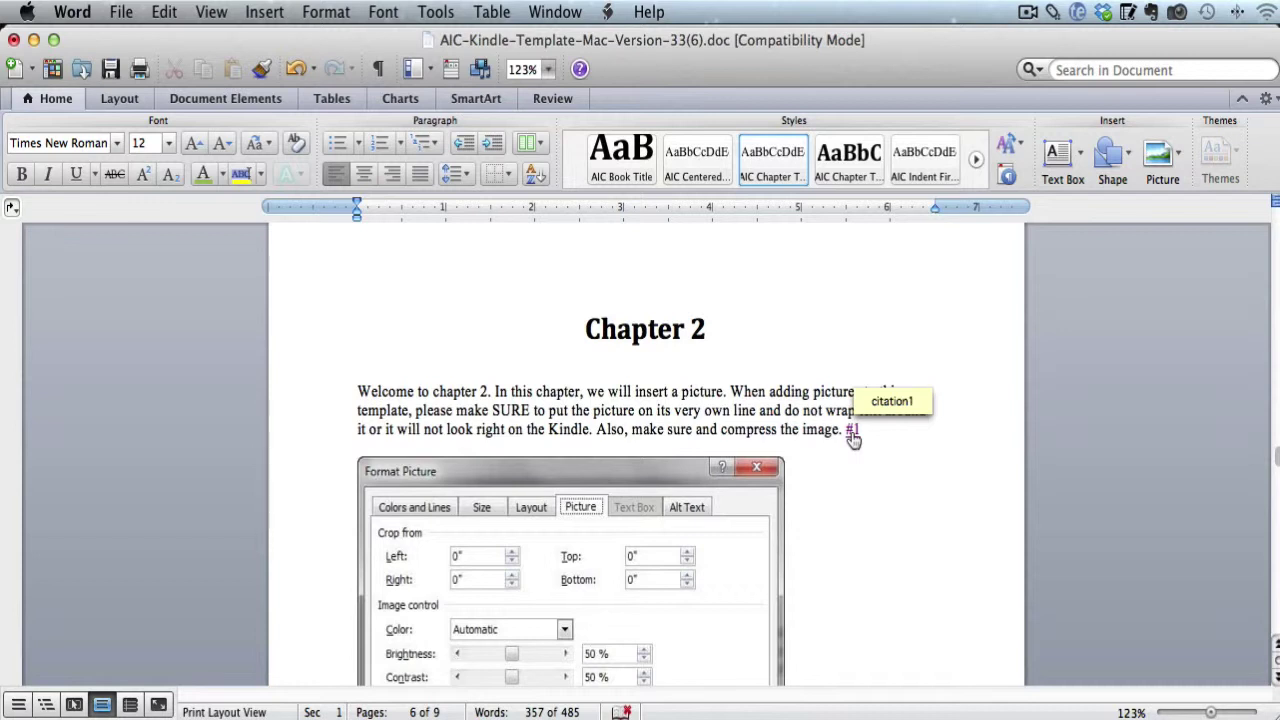
Follow the #1 citation to the Footnotes page and look over its entries.
{"action": "left_click", "coordinate": [853, 438]}
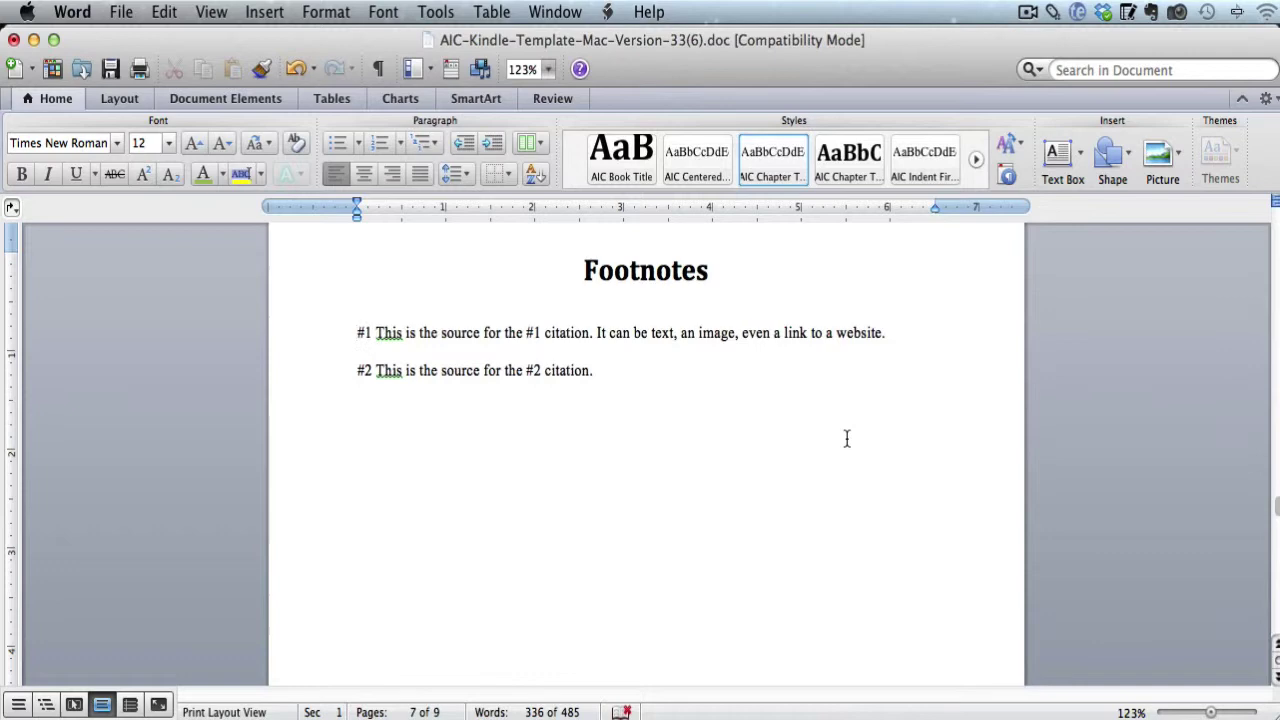
{"action": "scroll", "coordinate": [846, 438], "scroll_direction": "up", "scroll_amount": 5}
{"action": "scroll", "coordinate": [846, 438], "scroll_direction": "up", "scroll_amount": 8}
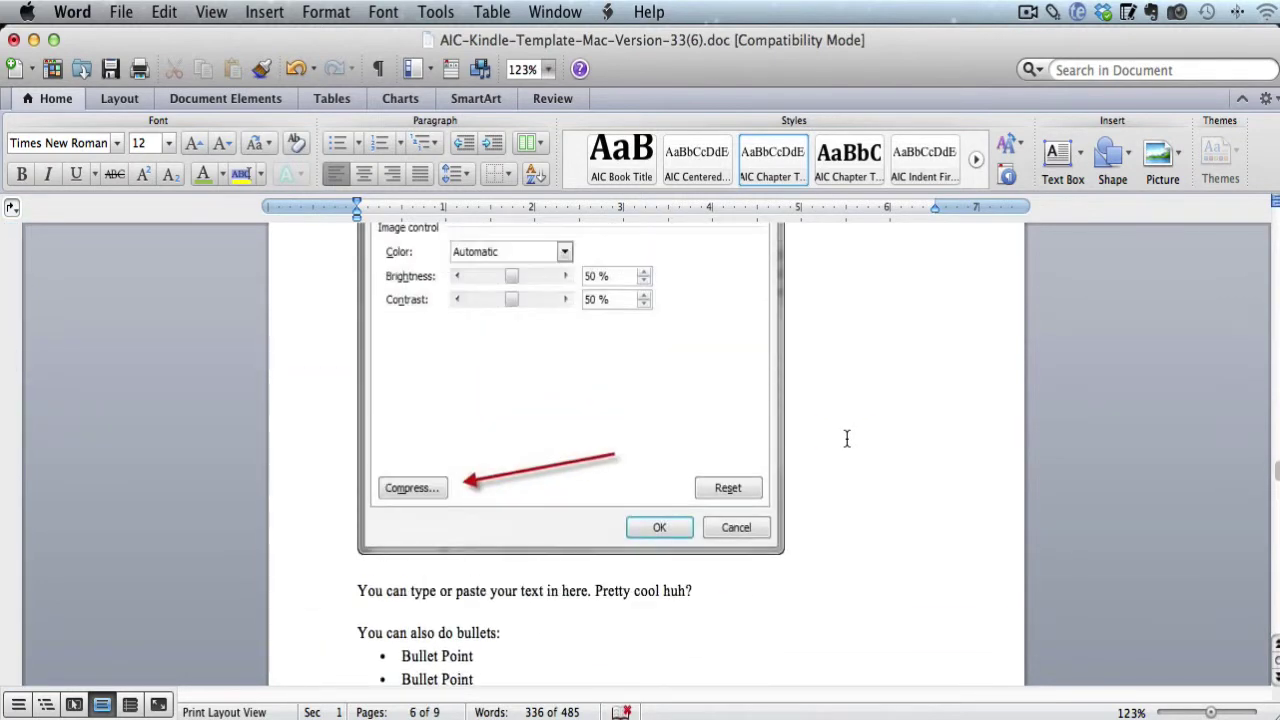
{"action": "scroll", "coordinate": [846, 438], "scroll_direction": "up", "scroll_amount": 6}
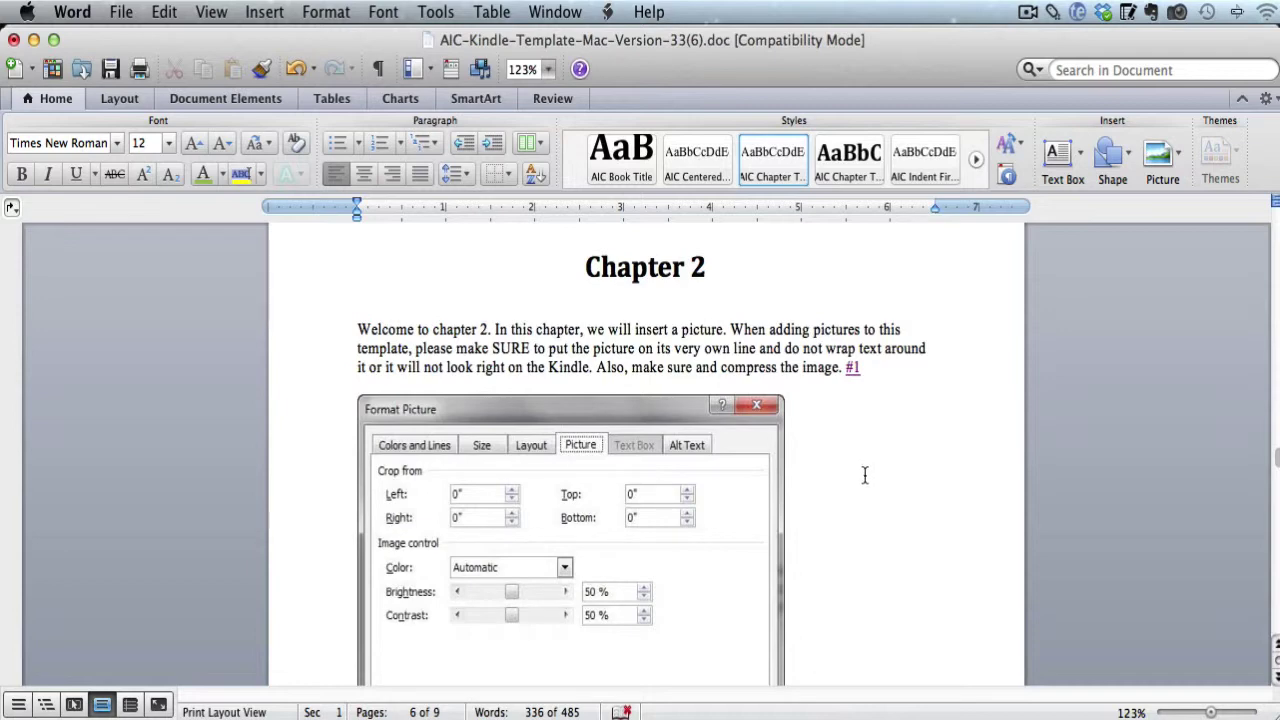
{"action": "scroll", "coordinate": [865, 476], "scroll_direction": "down", "scroll_amount": 15}
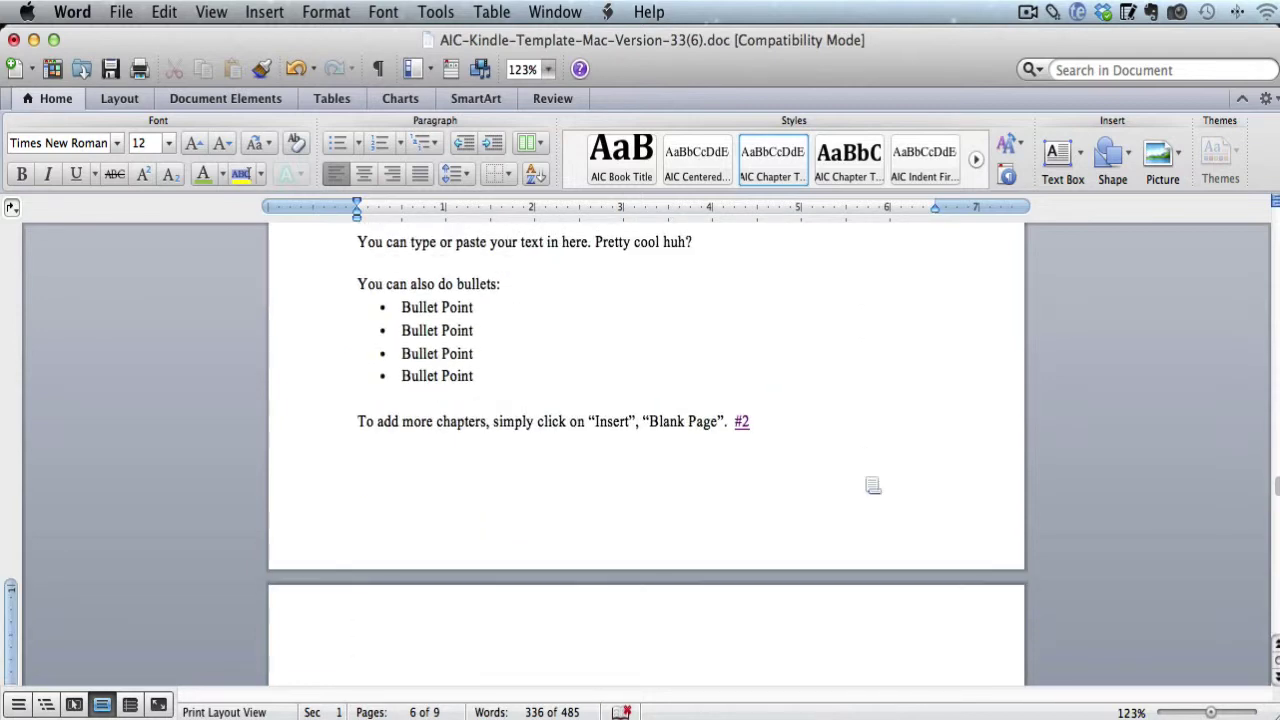
{"action": "scroll", "coordinate": [766, 457], "scroll_direction": "down", "scroll_amount": 3}
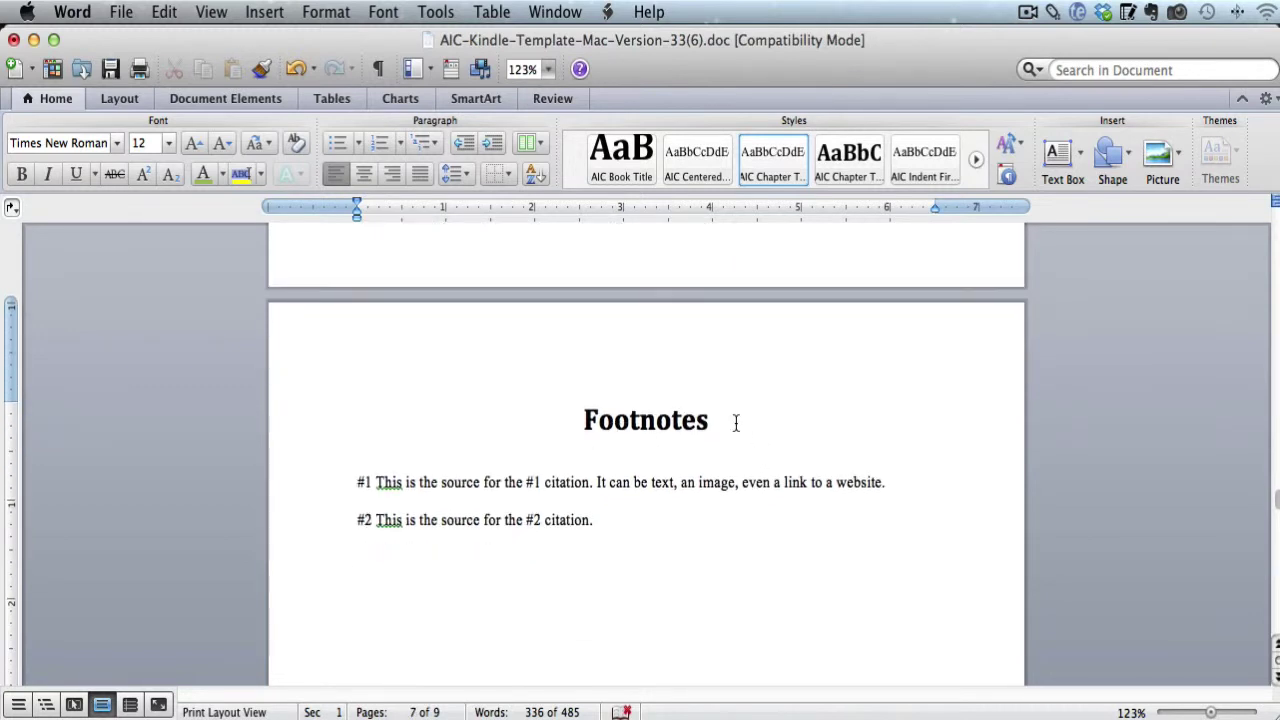
{"action": "scroll", "coordinate": [735, 422], "scroll_direction": "down", "scroll_amount": 1}
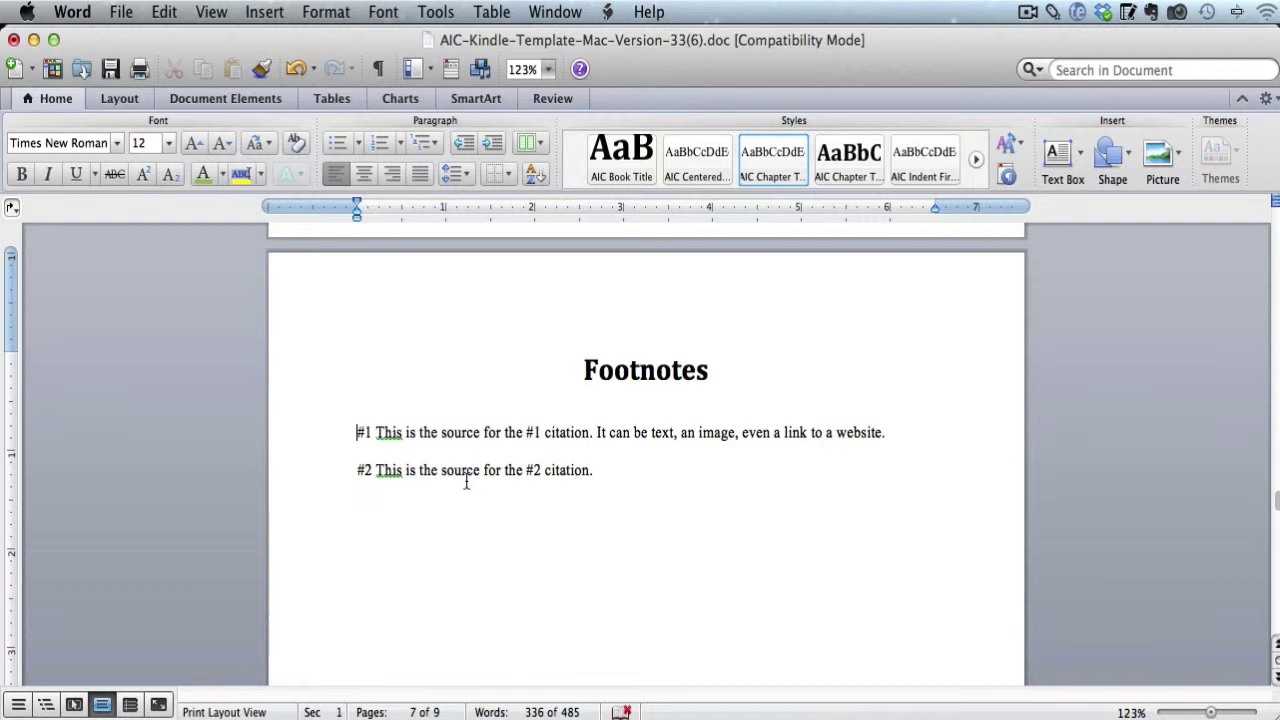
{"action": "scroll", "coordinate": [470, 480], "scroll_direction": "up", "scroll_amount": 6}
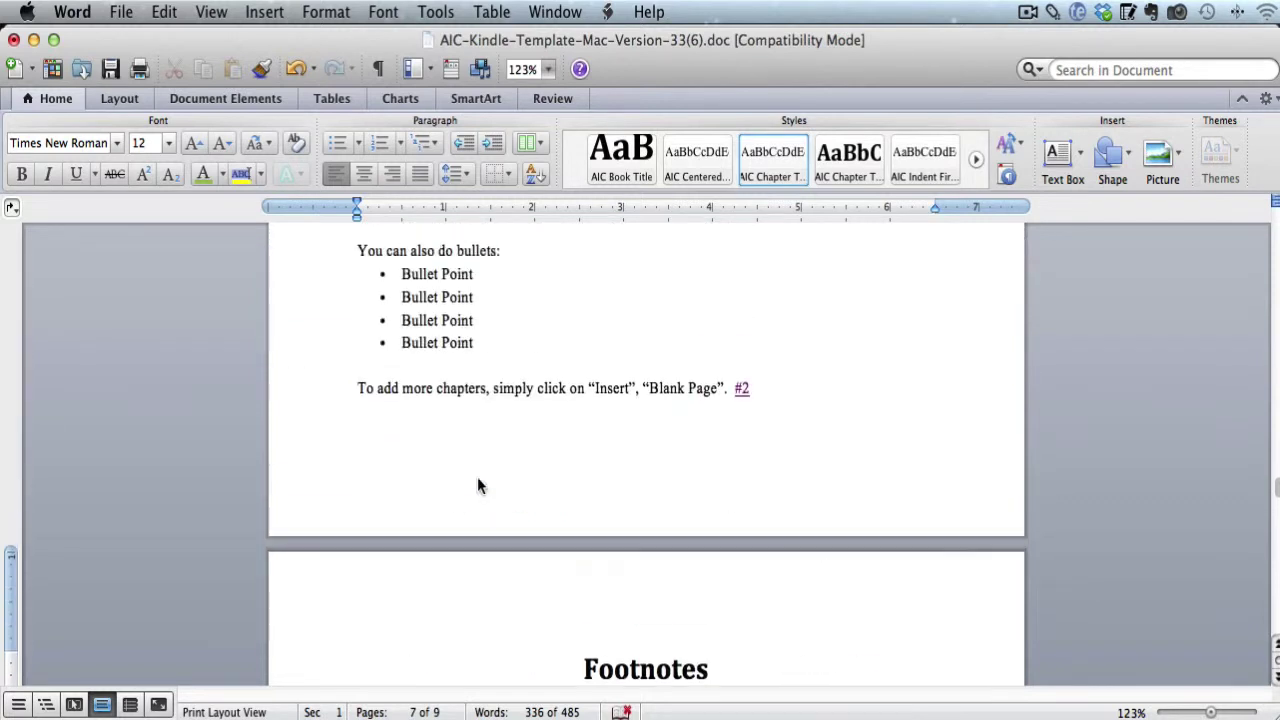
Click around the #1 and #2 footnote entries and select the #1 marker.
{"action": "left_click", "coordinate": [668, 427]}
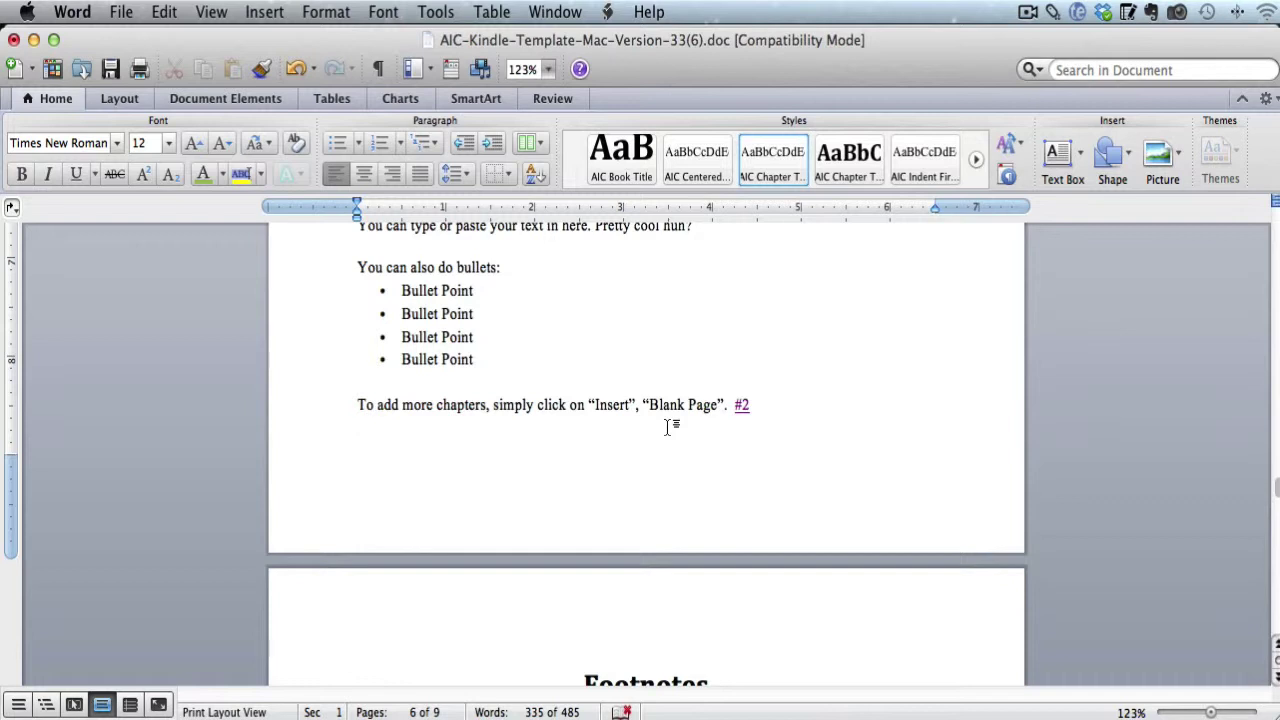
{"action": "scroll", "coordinate": [668, 430], "scroll_direction": "down", "scroll_amount": 3}
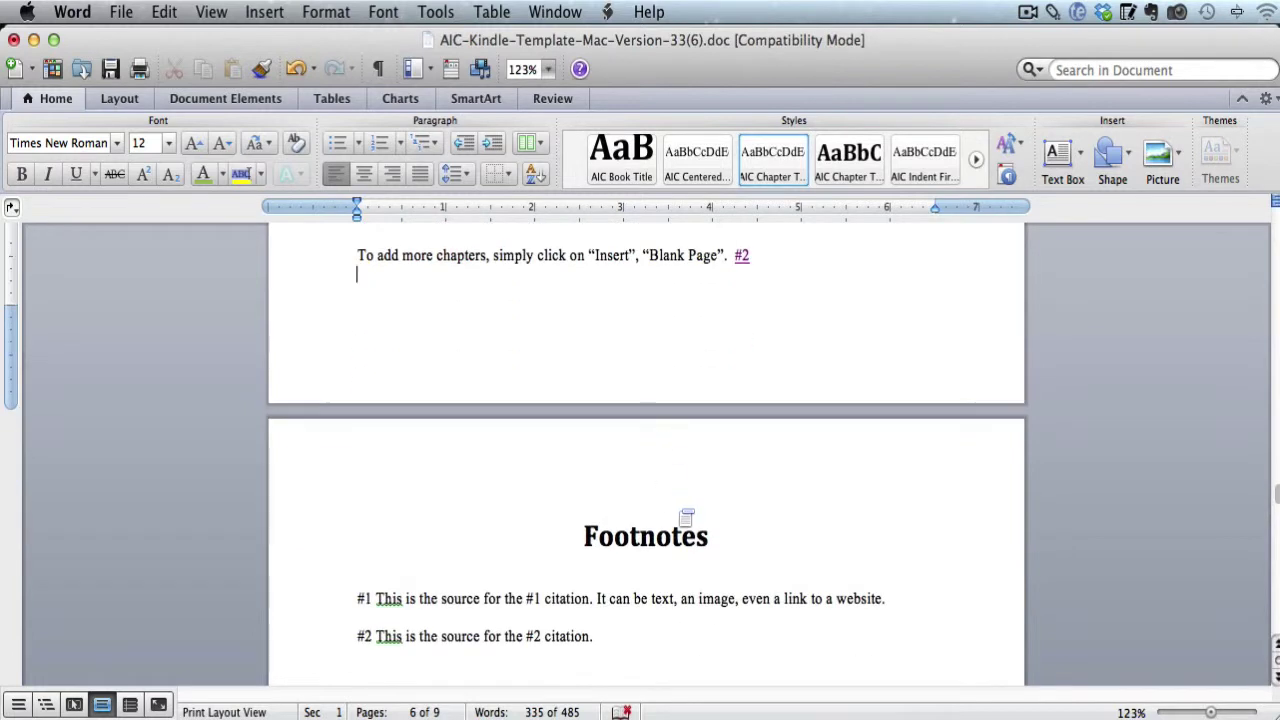
{"action": "scroll", "coordinate": [677, 508], "scroll_direction": "down", "scroll_amount": 3}
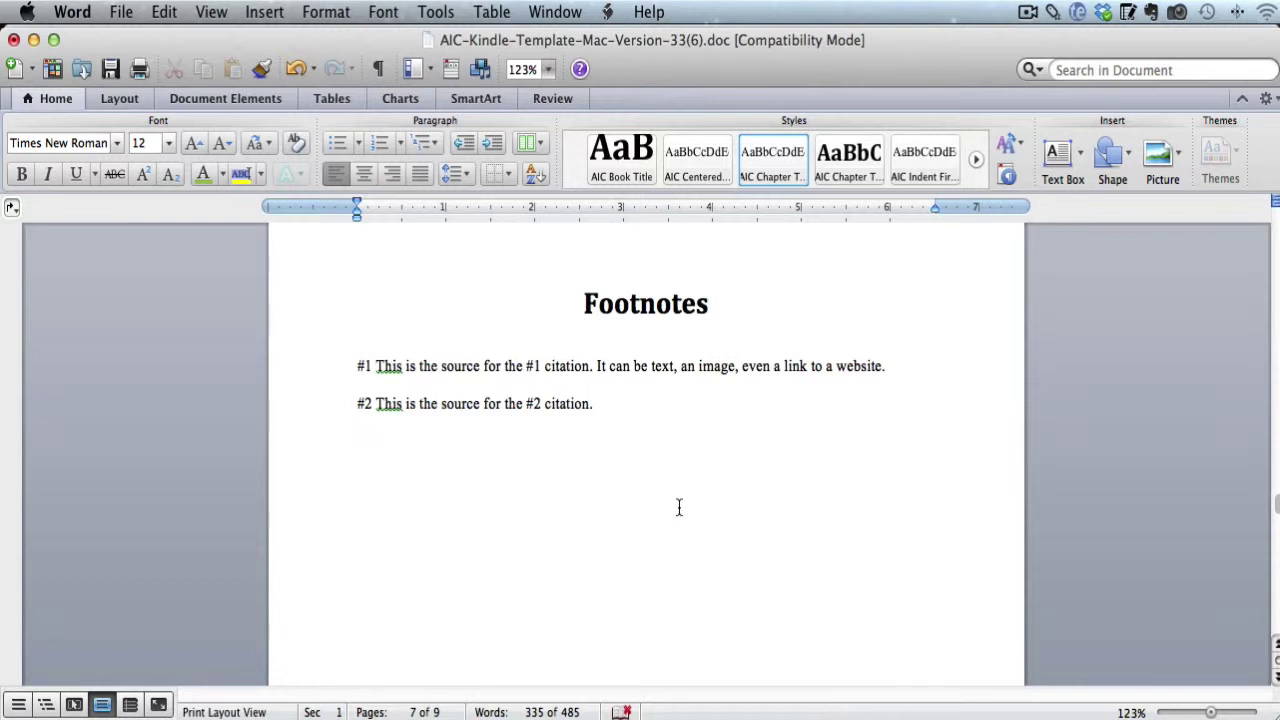
{"action": "scroll", "coordinate": [679, 508], "scroll_direction": "up", "scroll_amount": 3}
{"action": "left_click", "coordinate": [586, 403]}
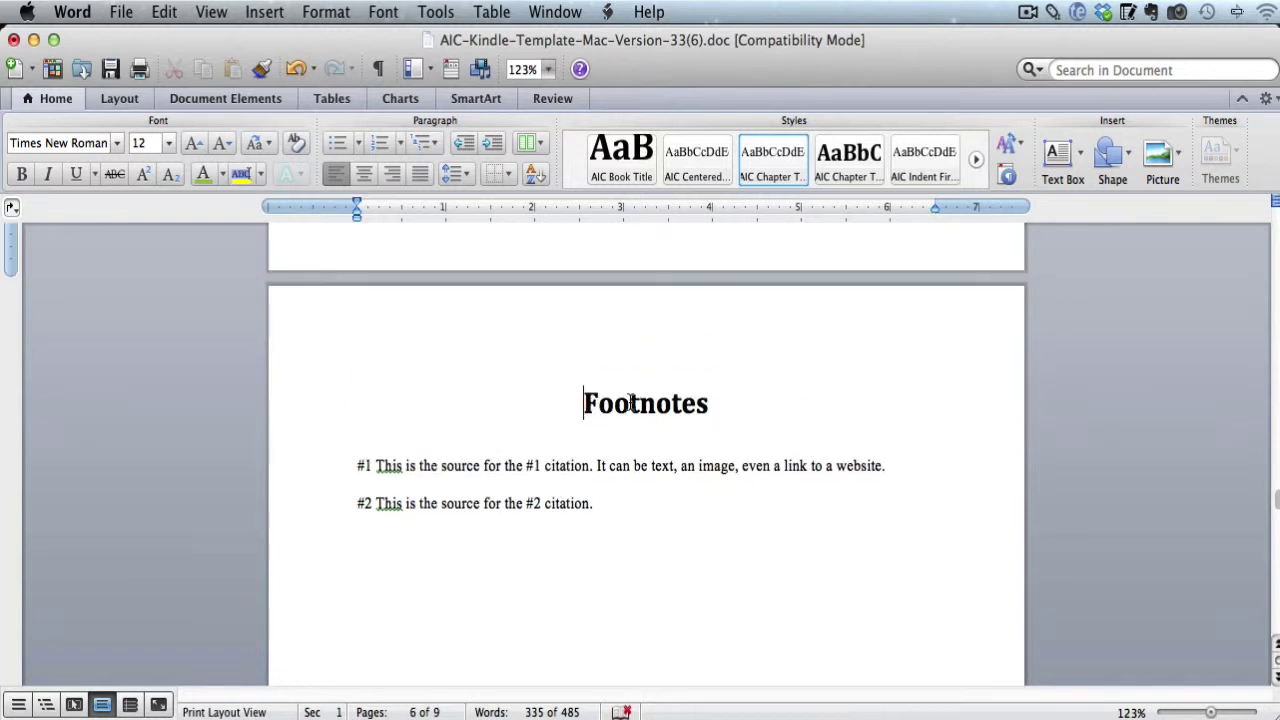
{"action": "left_click", "coordinate": [706, 497]}
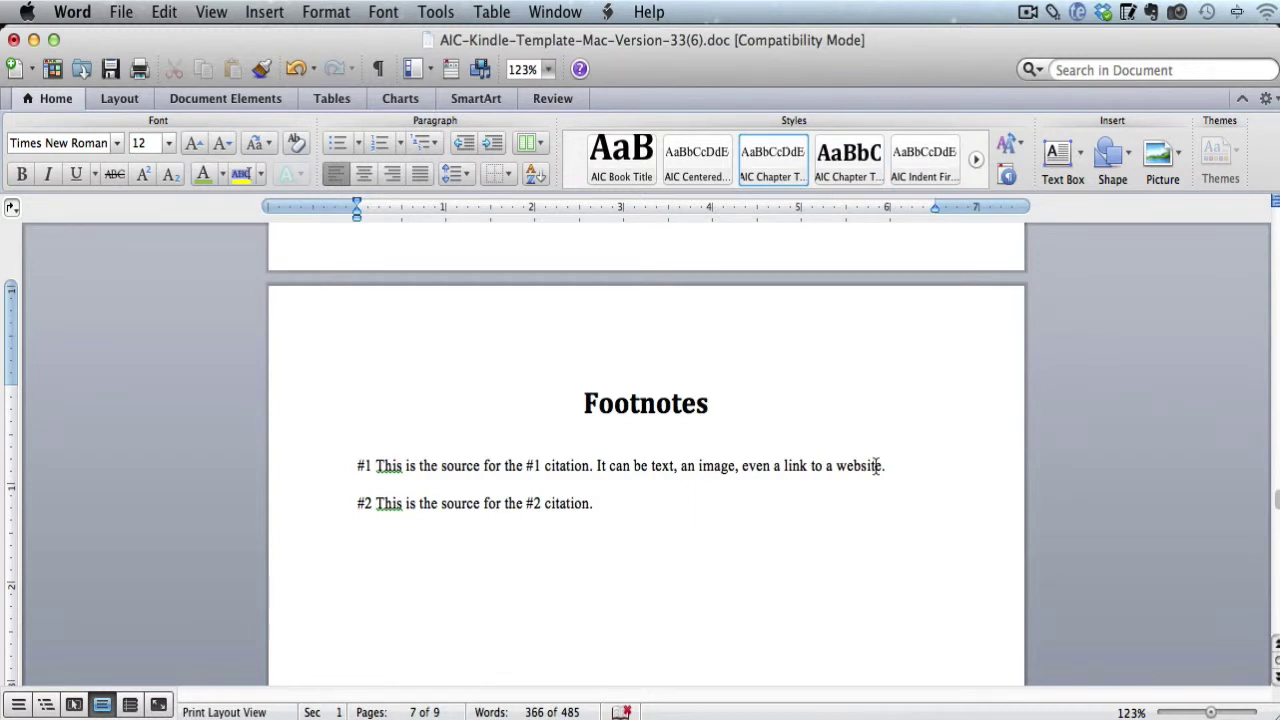
{"action": "left_click_drag", "start_coordinate": [890, 465], "coordinate": [455, 468]}
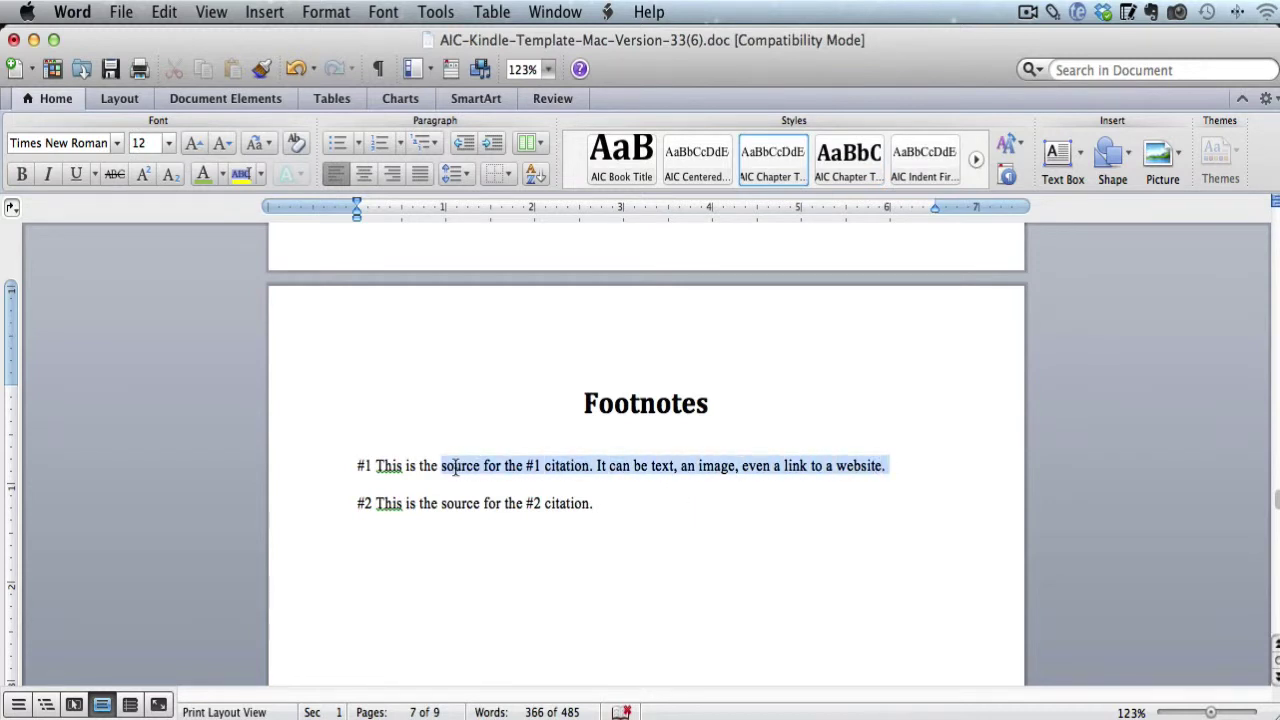
{"action": "left_click", "coordinate": [452, 444]}
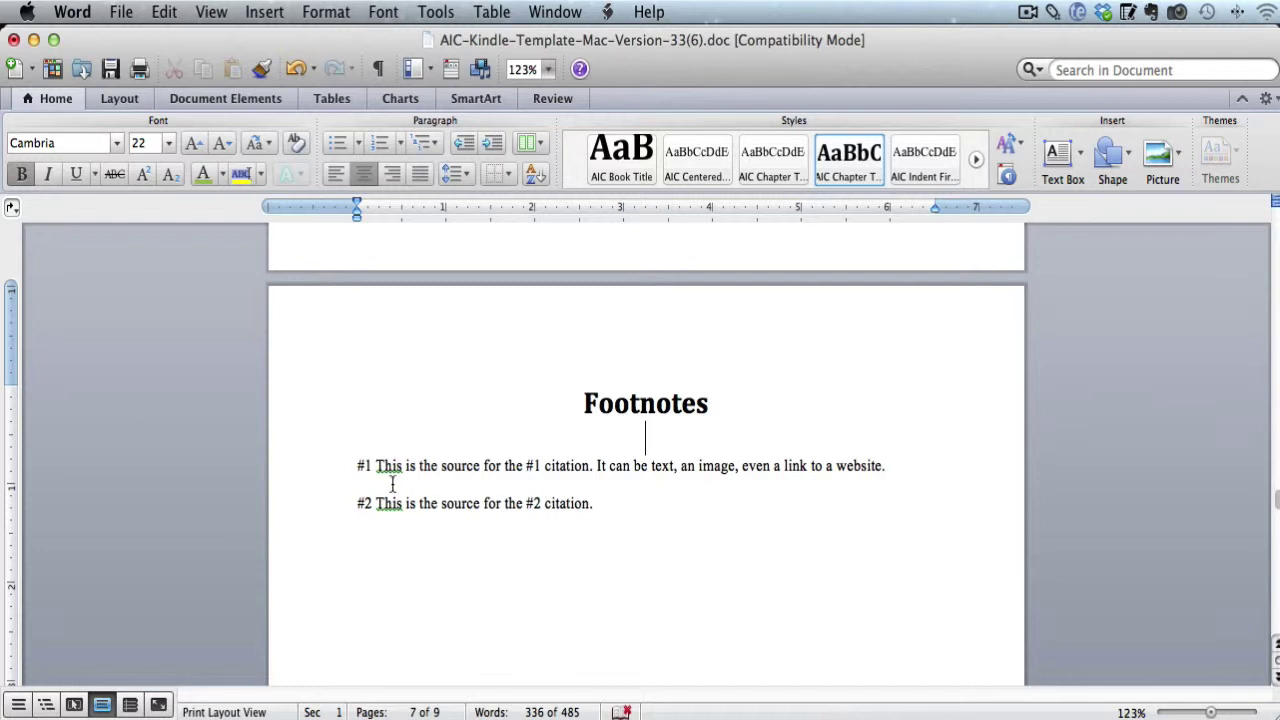
{"action": "left_click_drag", "start_coordinate": [358, 466], "coordinate": [371, 466]}
{"action": "left_click", "coordinate": [636, 515]}
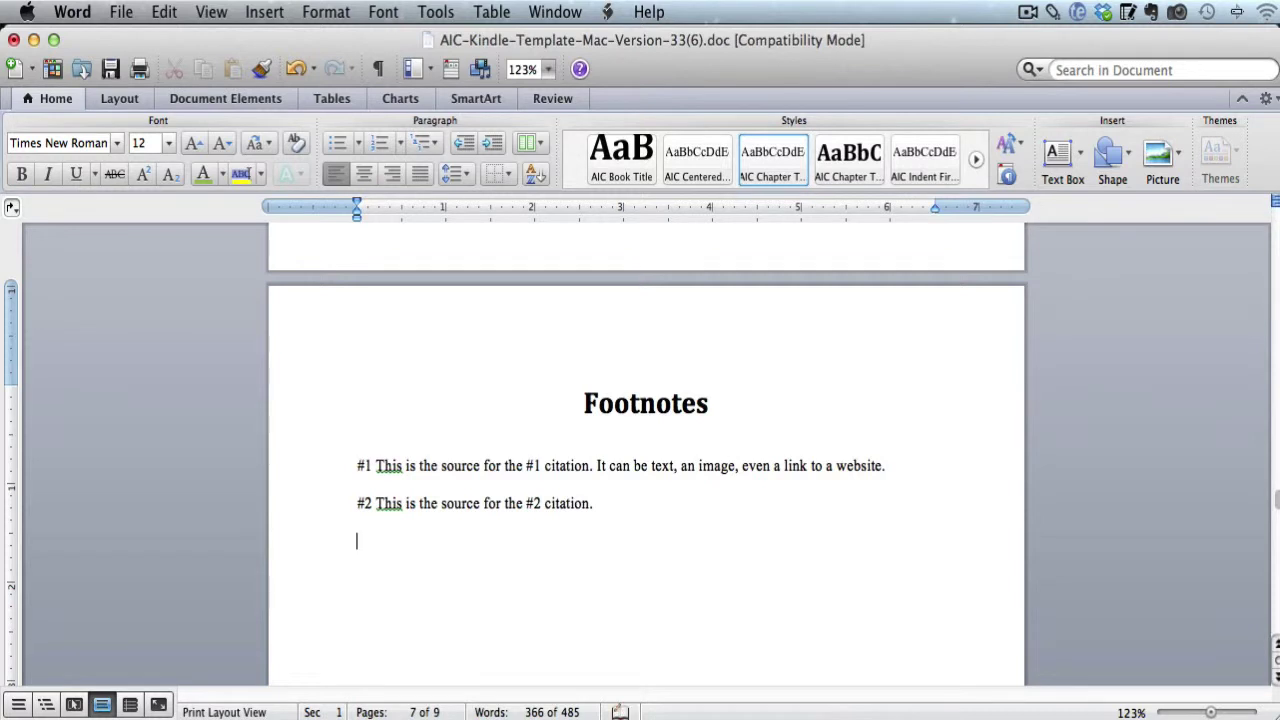
{"action": "type", "text": "#3 This is the srou"}
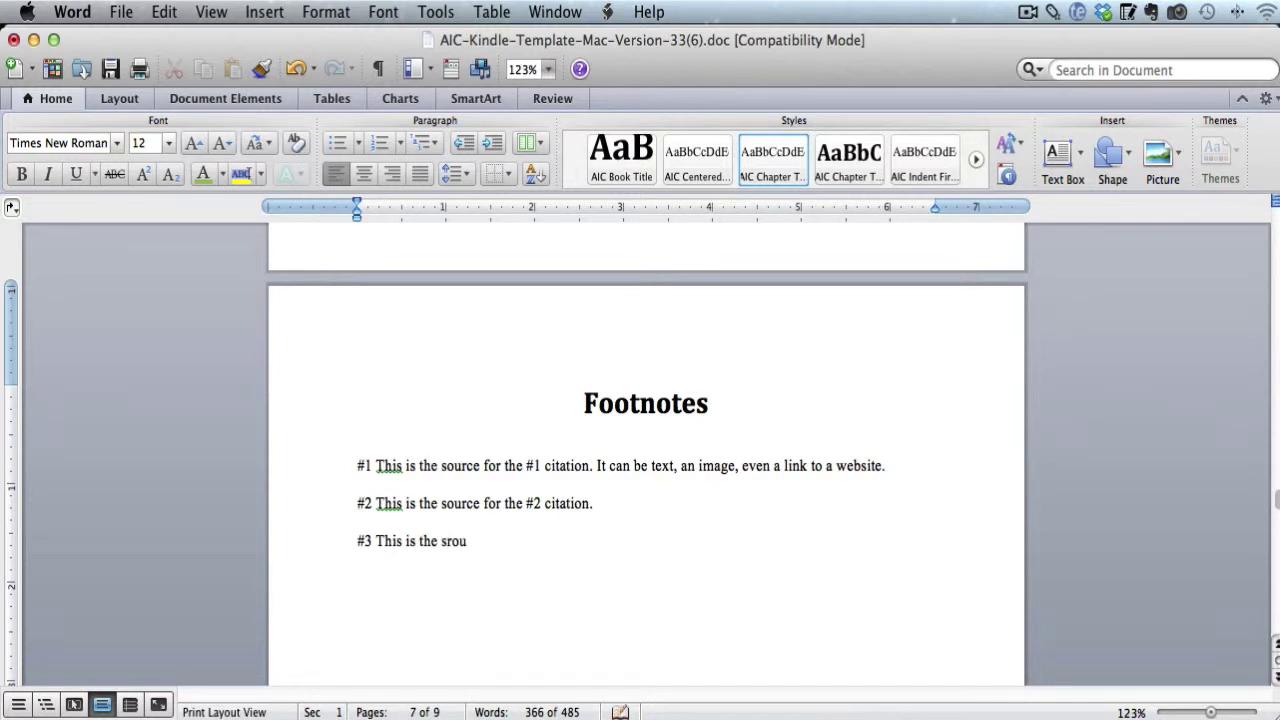
{"action": "key", "text": "BackSpace"}
{"action": "key", "text": "BackSpace"}
{"action": "key", "text": "BackSpace"}
{"action": "key", "text": "BackSpace"}
{"action": "key", "text": "BackSpace"}
{"action": "key", "text": "BackSpace"}
{"action": "key", "text": "BackSpace"}
{"action": "key", "text": "BackSpace"}
{"action": "key", "text": "BackSpace"}
{"action": "key", "text": "BackSpace"}
{"action": "key", "text": "BackSpace"}
{"action": "key", "text": "BackSpace"}
{"action": "key", "text": "BackSpace"}
{"action": "key", "text": "BackSpace"}
{"action": "key", "text": "BackSpace"}
{"action": "key", "text": "BackSpace"}
{"action": "type", "text": "We c"}
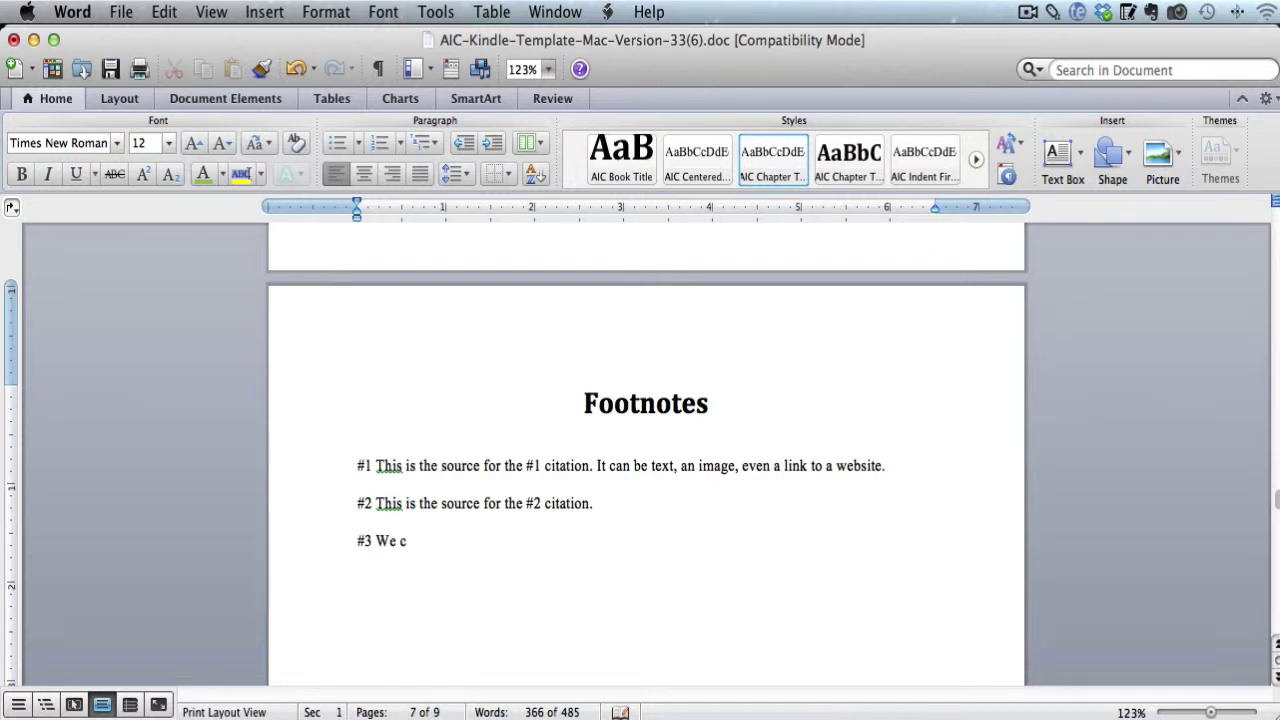
{"action": "type", "text": "an type anything in ht"}
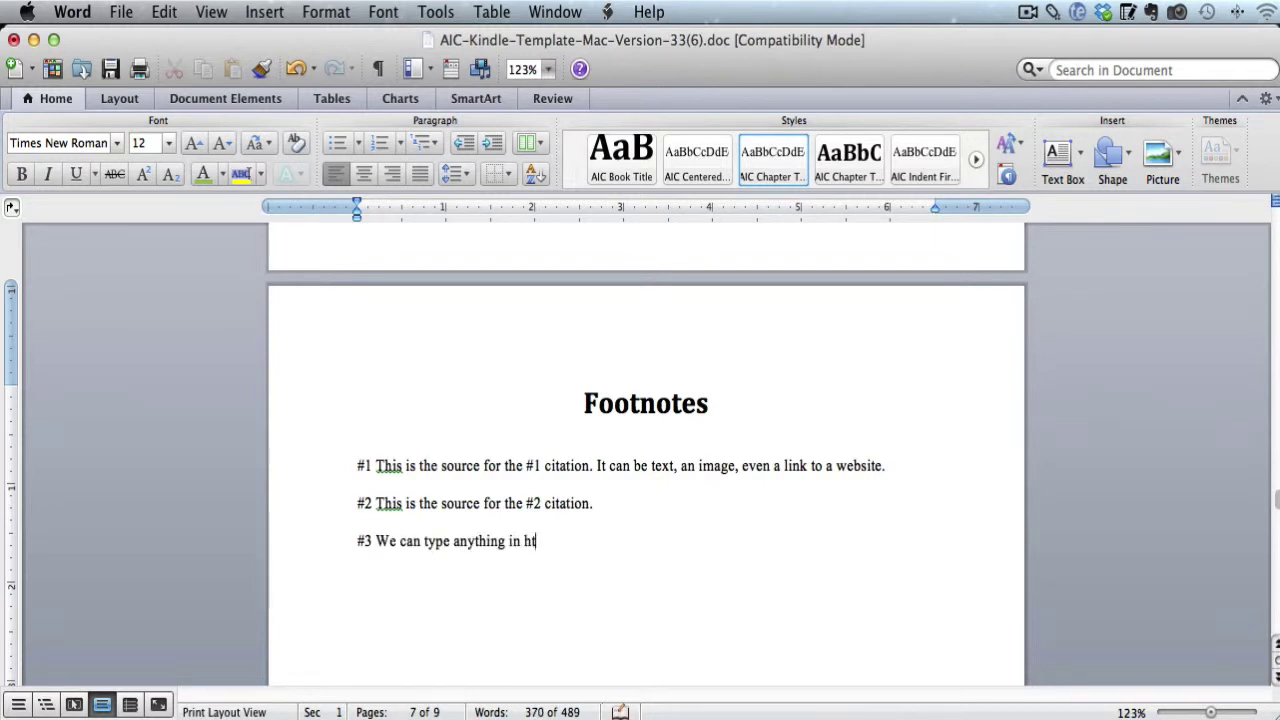
{"action": "key", "text": "BackSpace"}
{"action": "type", "text": "ere. http://www.wikipedia,com"}
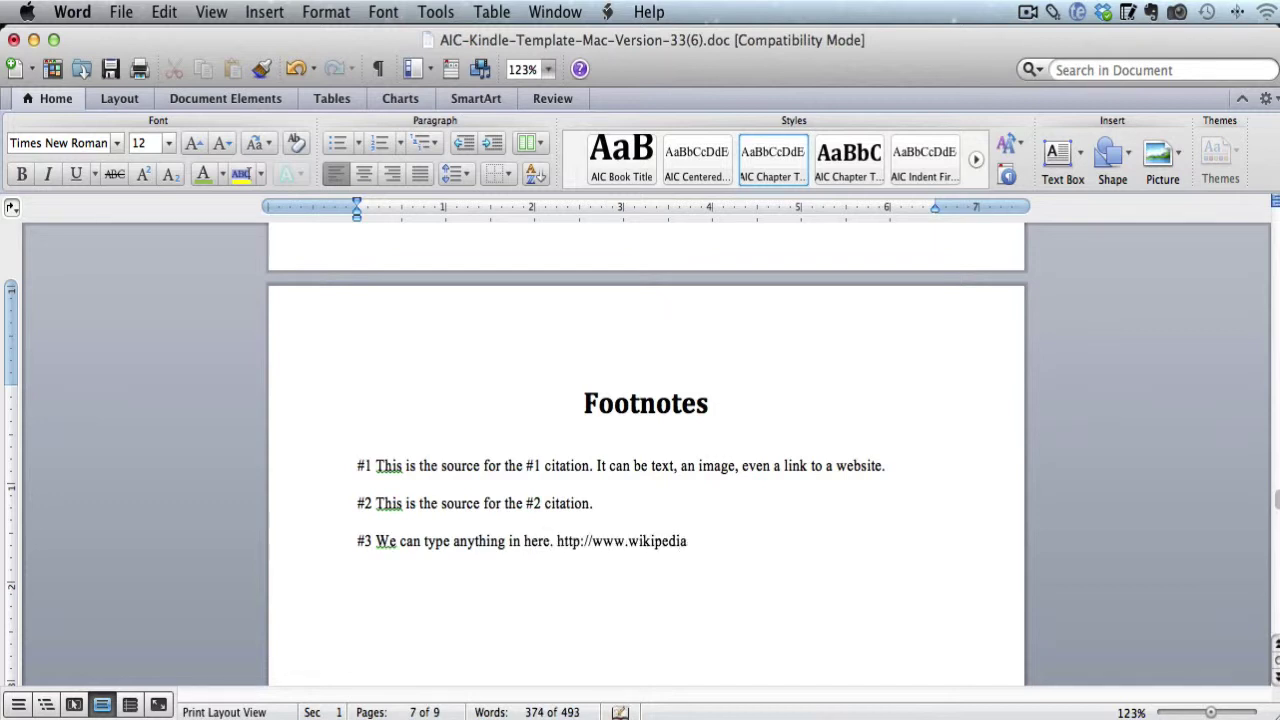
{"action": "key", "text": "BackSpace"}
{"action": "key", "text": "BackSpace"}
{"action": "key", "text": "BackSpace"}
{"action": "key", "text": "BackSpace"}
{"action": "type", "text": ".com"}
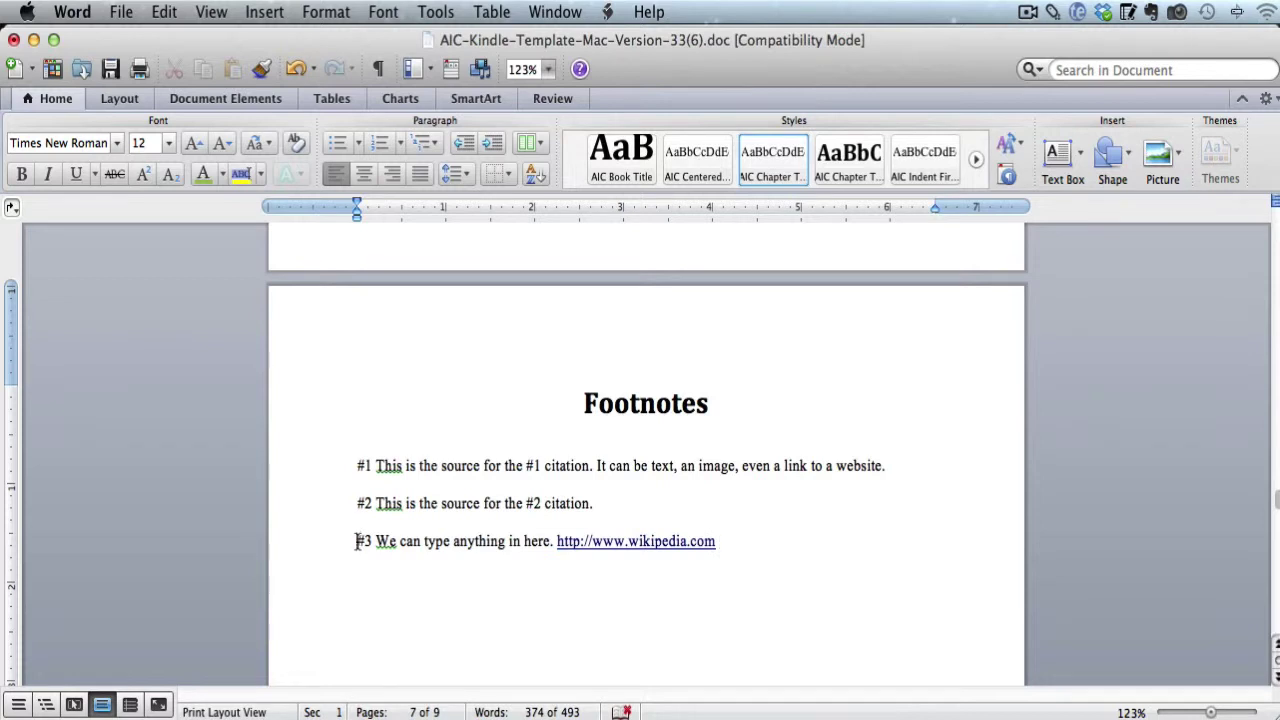
{"action": "left_click_drag", "start_coordinate": [357, 541], "coordinate": [737, 545]}
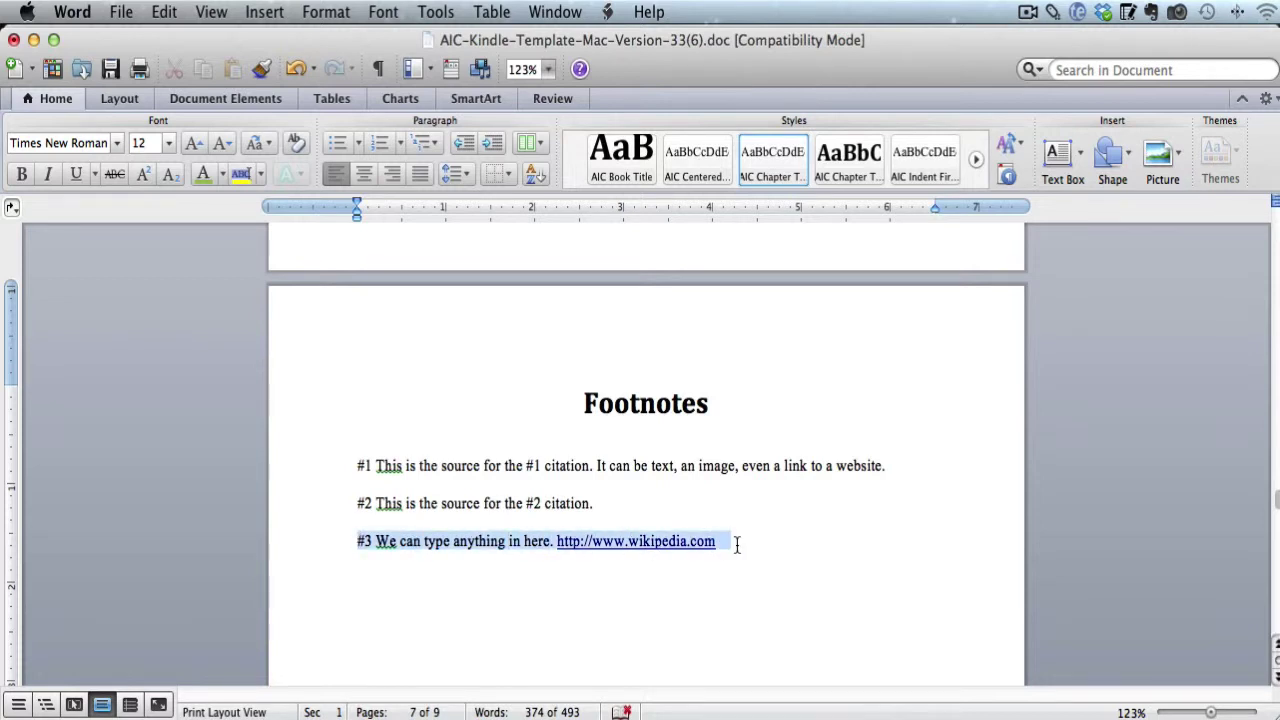
{"action": "left_click", "coordinate": [805, 543]}
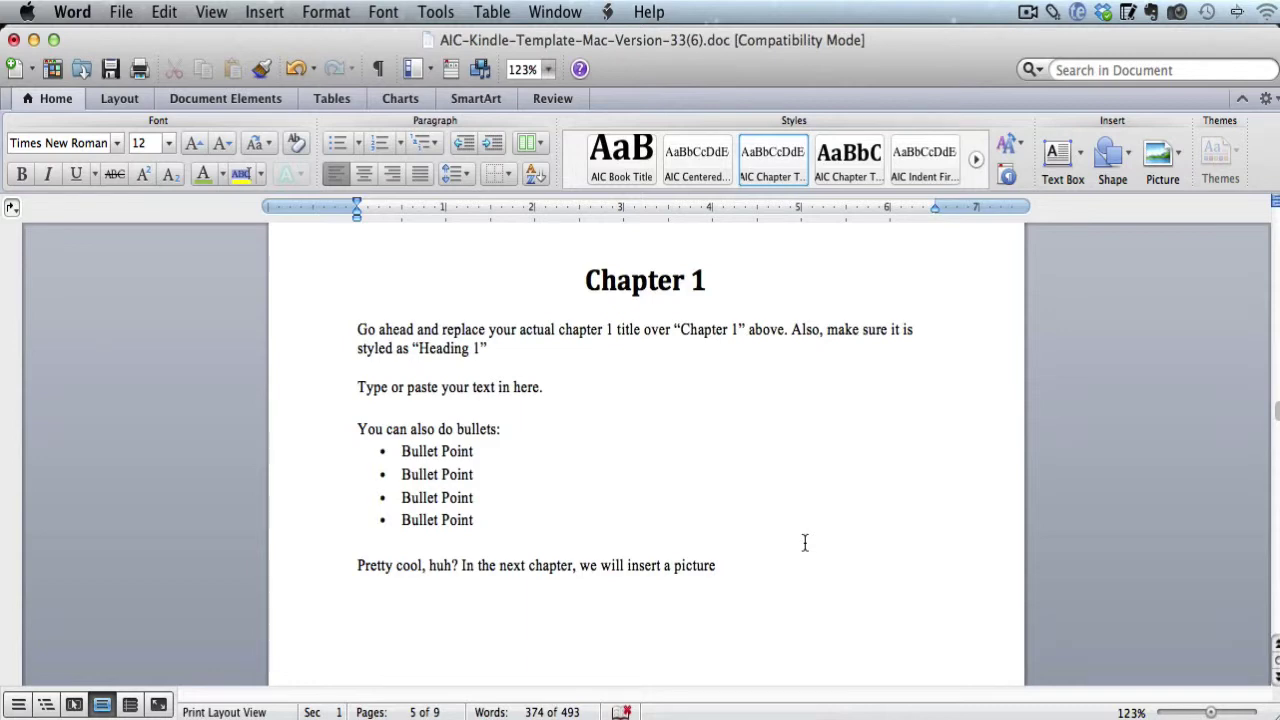
End Chapter 1's 'insert a picture' sentence with a period and '#3', then start a new paragraph.
{"action": "scroll", "coordinate": [805, 543], "scroll_direction": "down", "scroll_amount": 5}
{"action": "scroll", "coordinate": [805, 543], "scroll_direction": "down", "scroll_amount": 5}
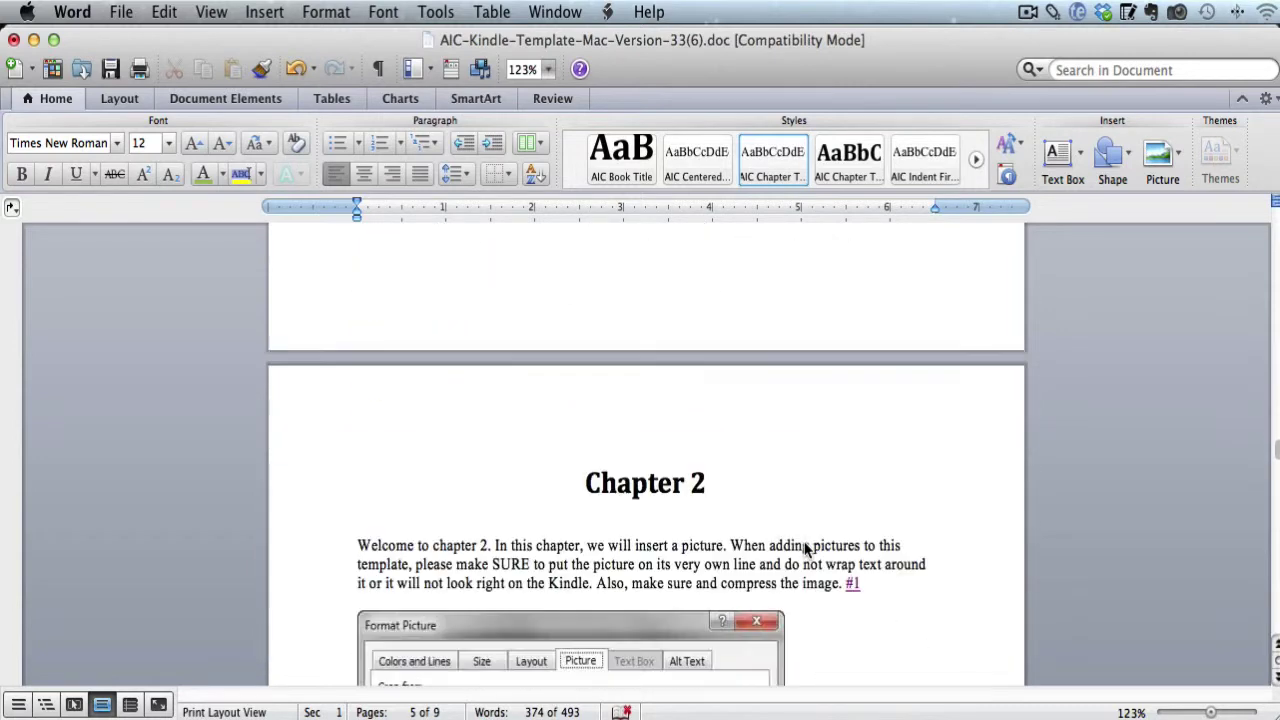
{"action": "scroll", "coordinate": [805, 548], "scroll_direction": "down", "scroll_amount": 15}
{"action": "scroll", "coordinate": [805, 542], "scroll_direction": "up", "scroll_amount": 2}
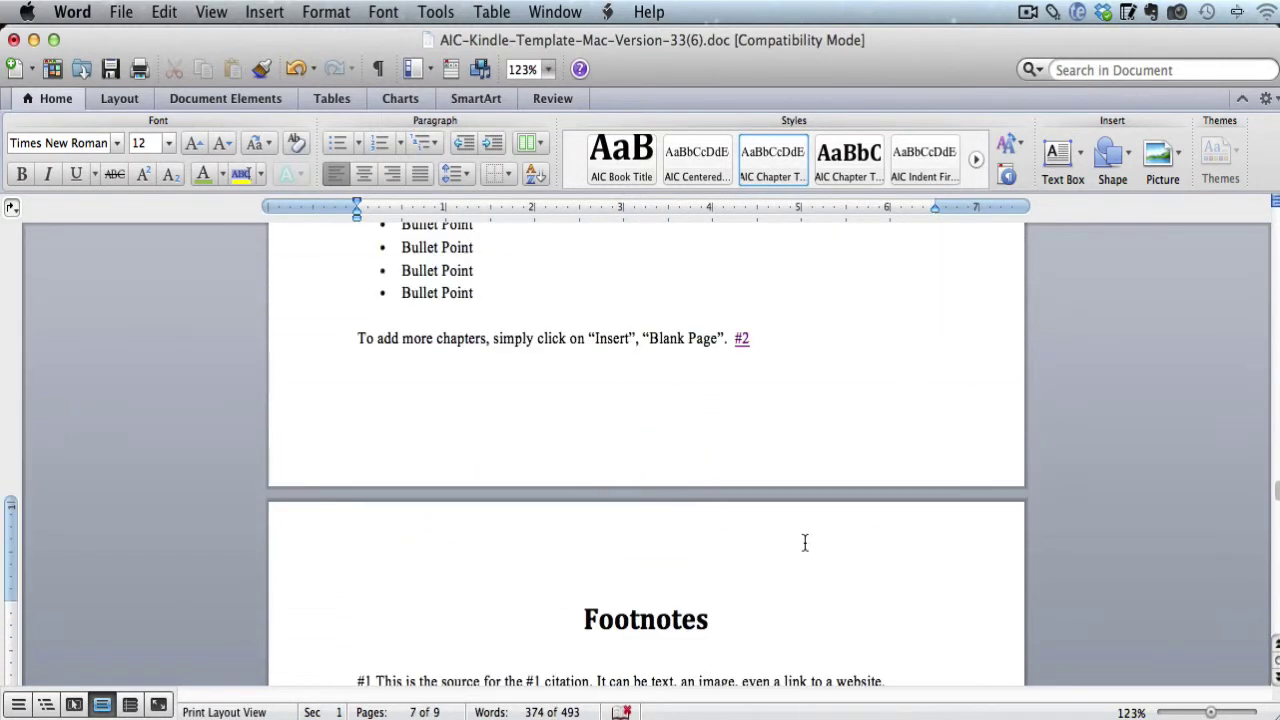
{"action": "scroll", "coordinate": [805, 542], "scroll_direction": "up", "scroll_amount": 15}
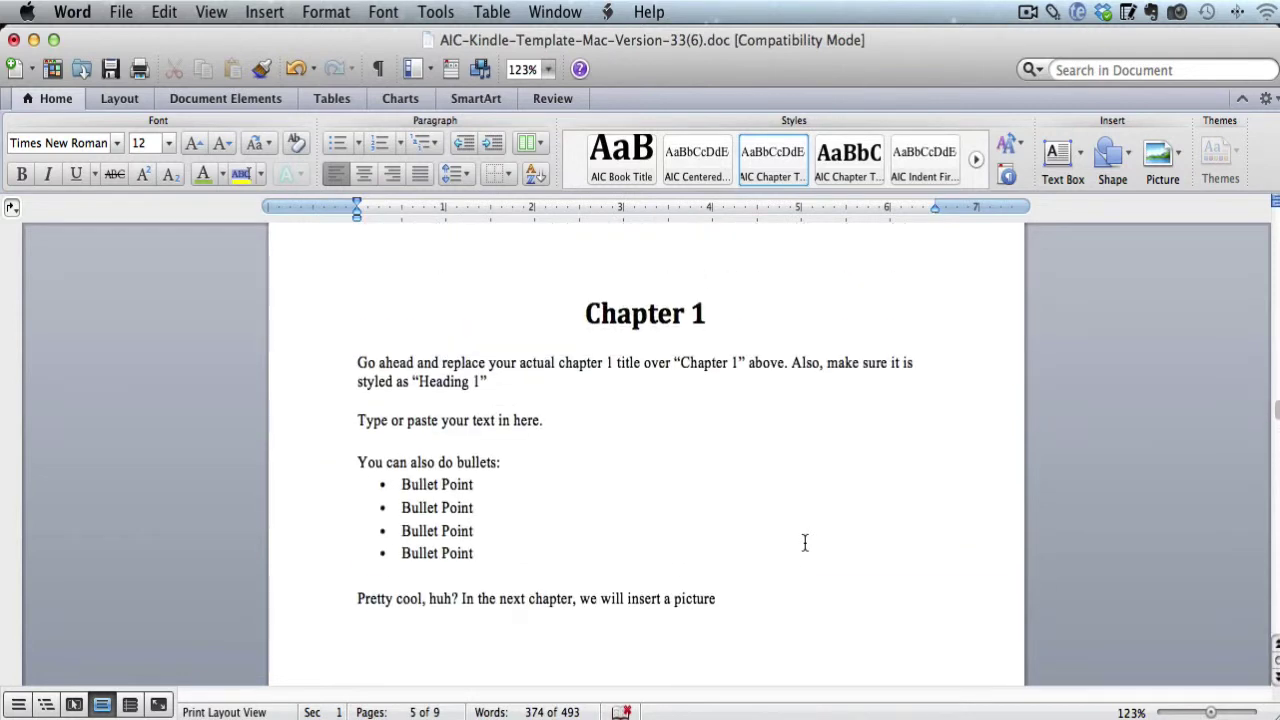
{"action": "scroll", "coordinate": [805, 542], "scroll_direction": "down", "scroll_amount": 1}
{"action": "left_click", "coordinate": [740, 580]}
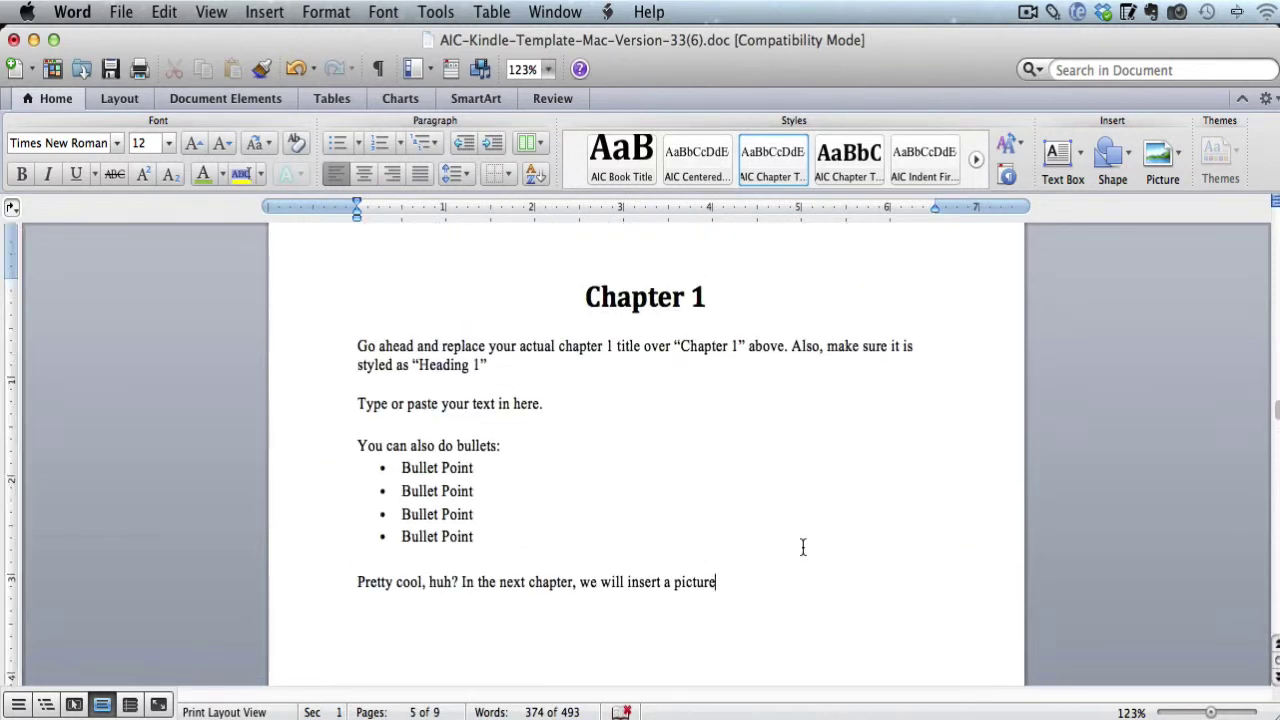
{"action": "type", "text": "."}
{"action": "mouse_move", "coordinate": [589, 553]}
{"action": "left_mouse_down"}
{"action": "mouse_move", "coordinate": [360, 556]}
{"action": "mouse_move", "coordinate": [446, 620]}
{"action": "mouse_move", "coordinate": [674, 557]}
{"action": "left_mouse_up"}
{"action": "type", "text": "#3"}
{"action": "key", "text": "Return"}
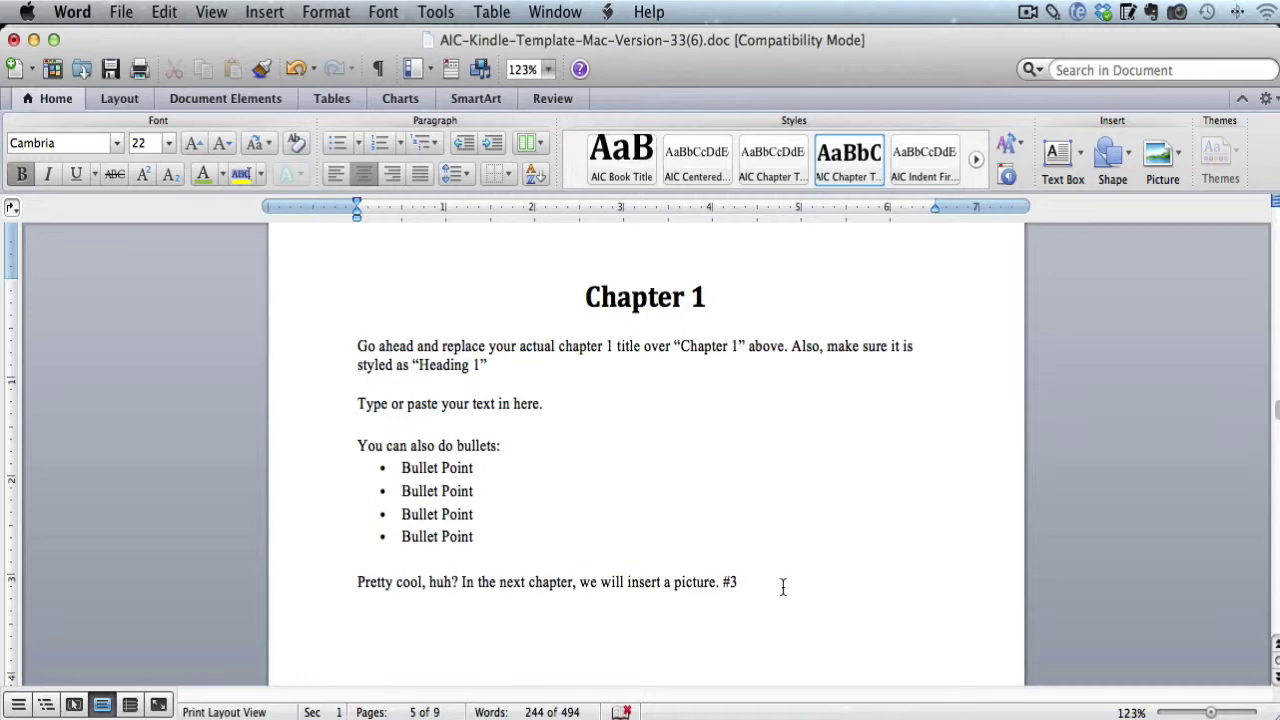
Select the #3 footnote line and add it as a bookmark named citation3.
{"action": "scroll", "coordinate": [783, 587], "scroll_direction": "down", "scroll_amount": 20}
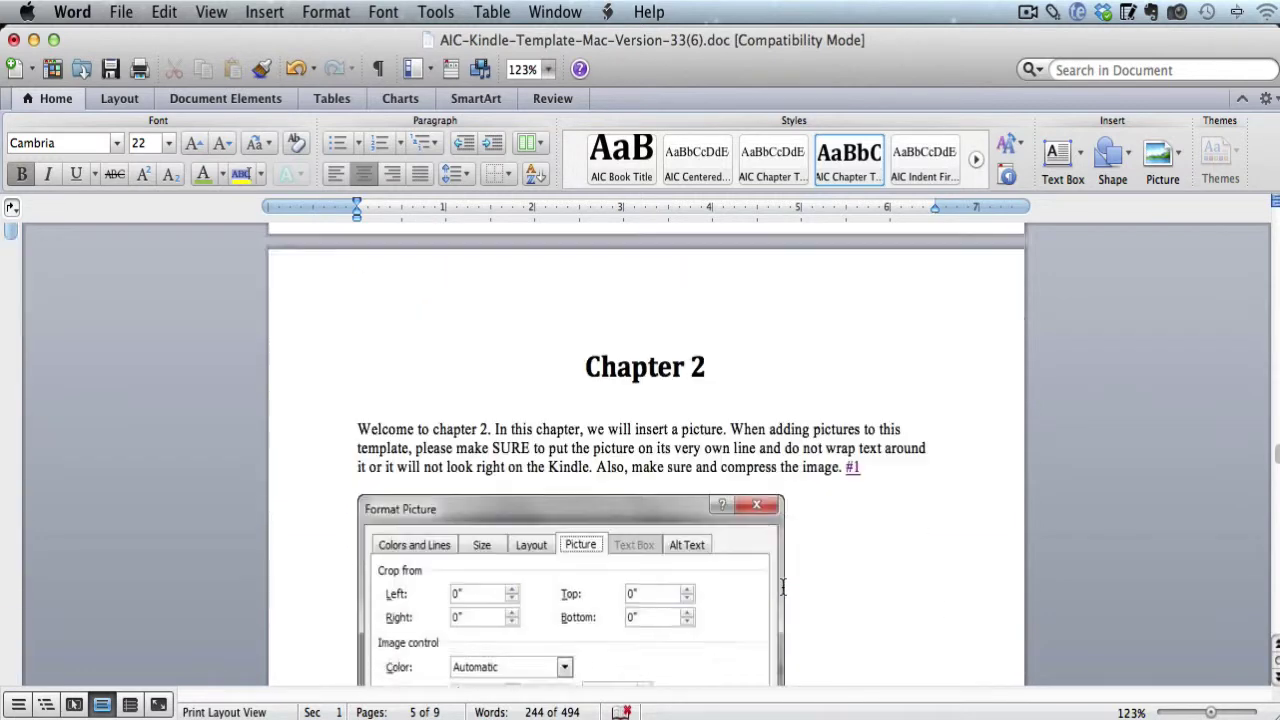
{"action": "scroll", "coordinate": [783, 587], "scroll_direction": "down", "scroll_amount": 15}
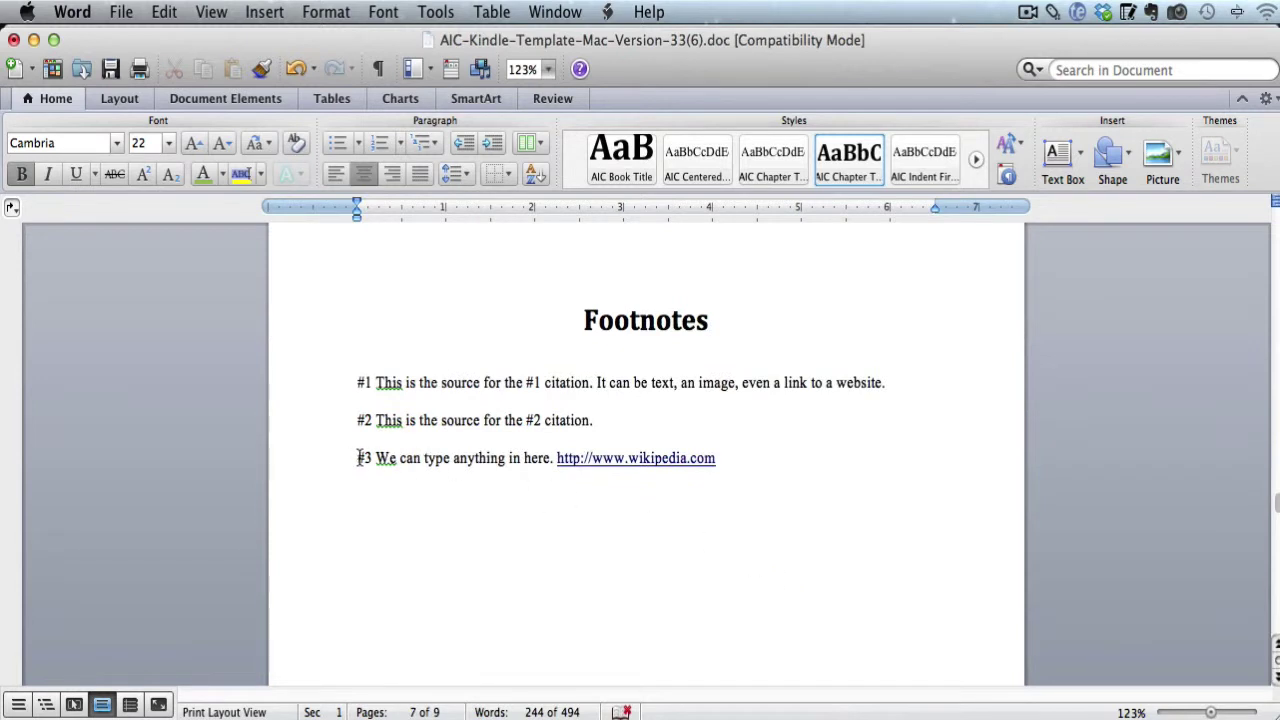
{"action": "left_click_drag", "start_coordinate": [358, 458], "coordinate": [739, 464]}
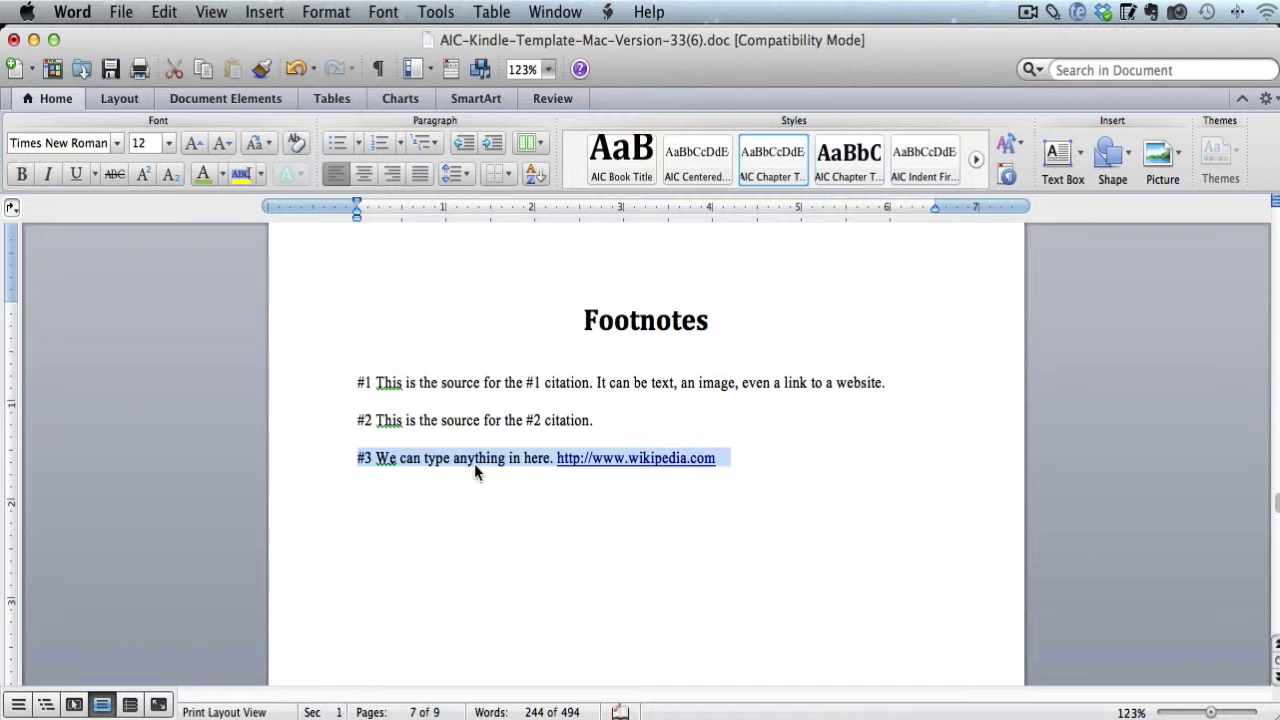
{"action": "left_click", "coordinate": [265, 12]}
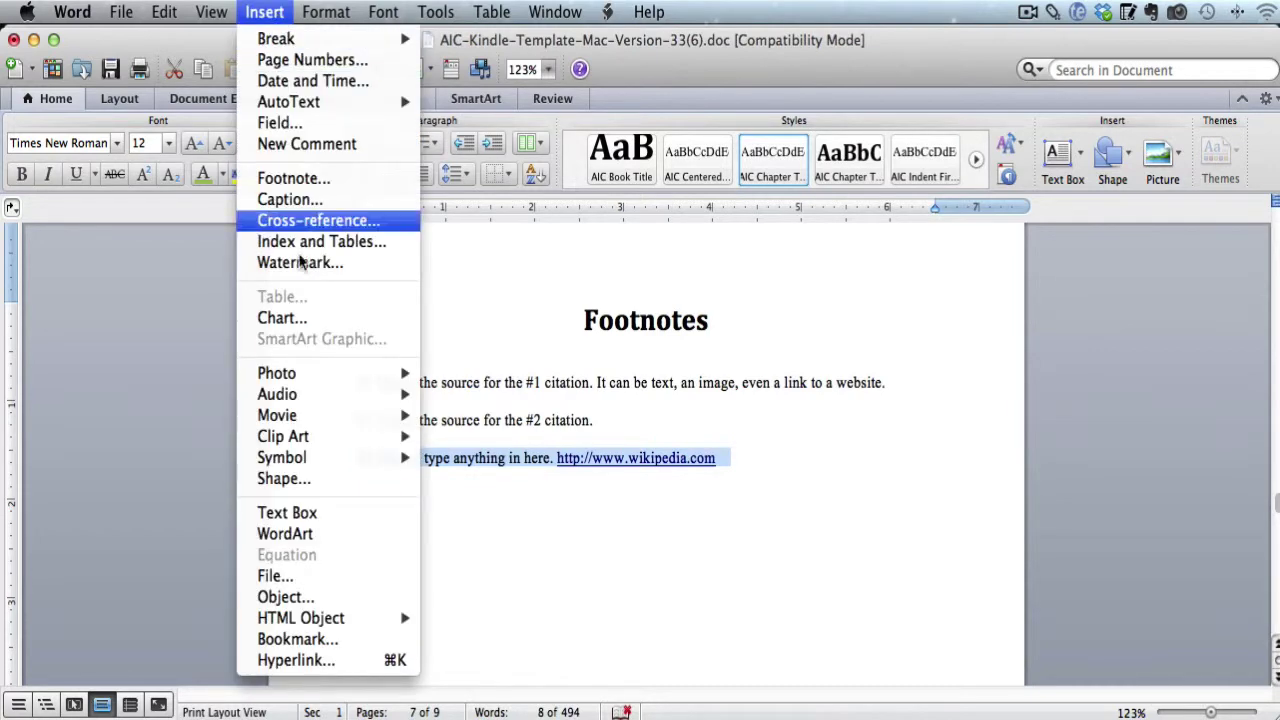
{"action": "left_click", "coordinate": [313, 640]}
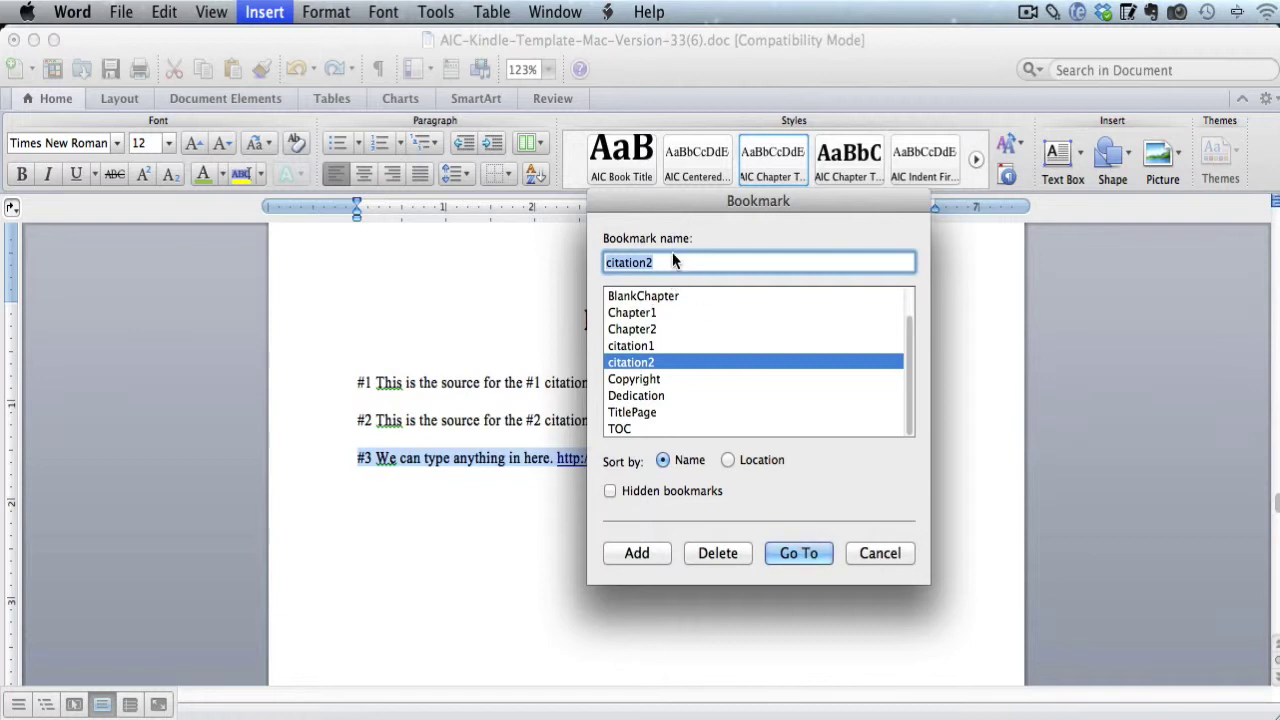
{"action": "mouse_move", "coordinate": [660, 230]}
{"action": "left_mouse_down"}
{"action": "mouse_move", "coordinate": [608, 285]}
{"action": "mouse_move", "coordinate": [900, 292]}
{"action": "mouse_move", "coordinate": [700, 231]}
{"action": "mouse_move", "coordinate": [603, 224]}
{"action": "left_mouse_up"}
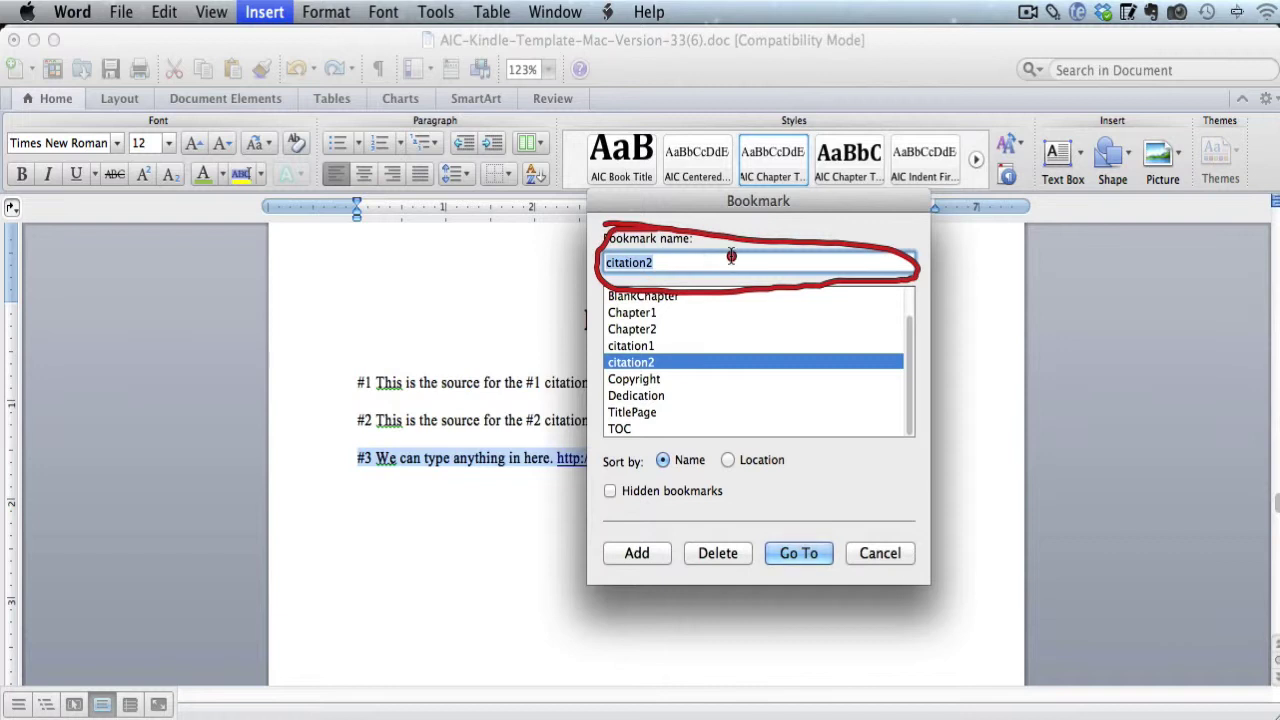
{"action": "key", "text": "Escape"}
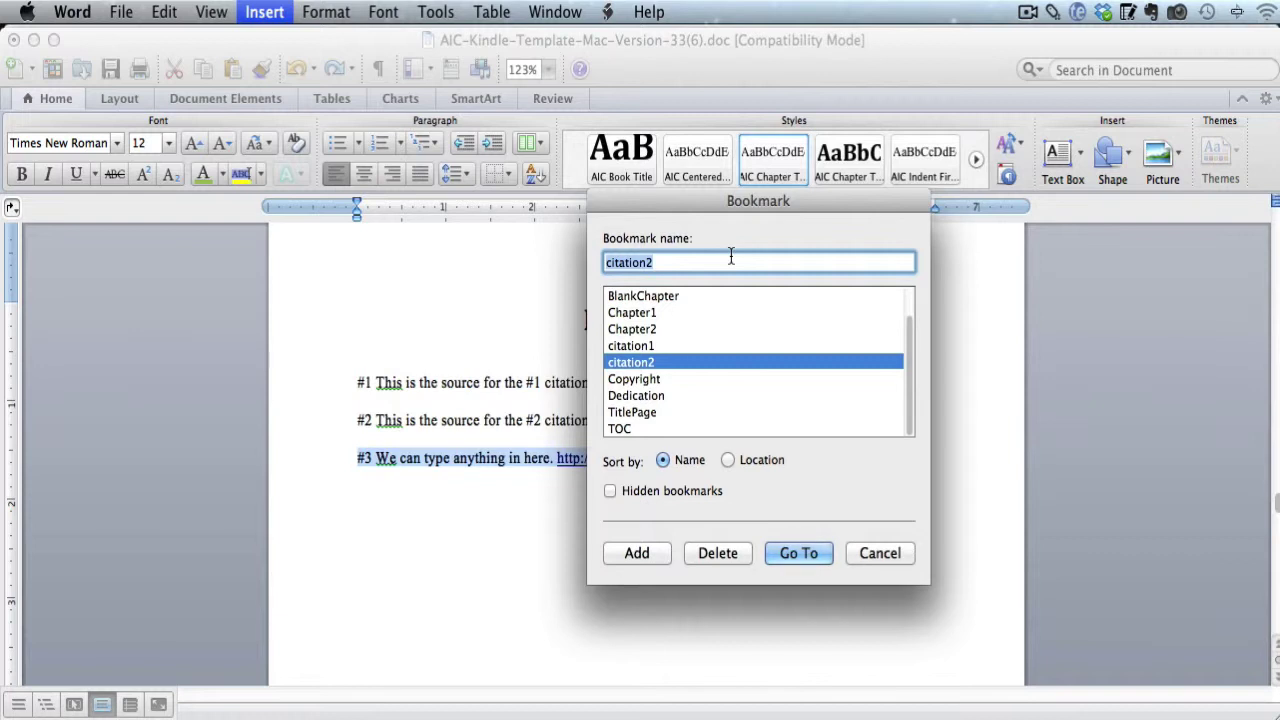
{"action": "type", "text": "citation2"}
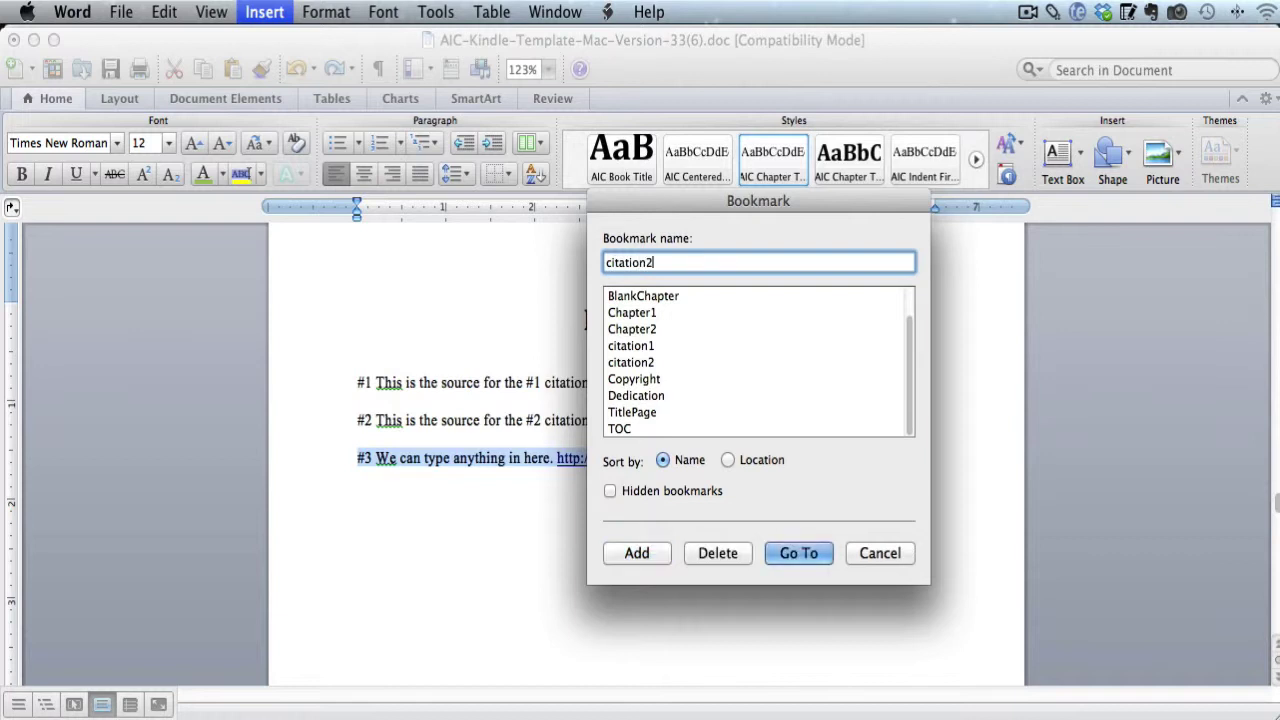
{"action": "key", "text": "BackSpace"}
{"action": "type", "text": "3"}
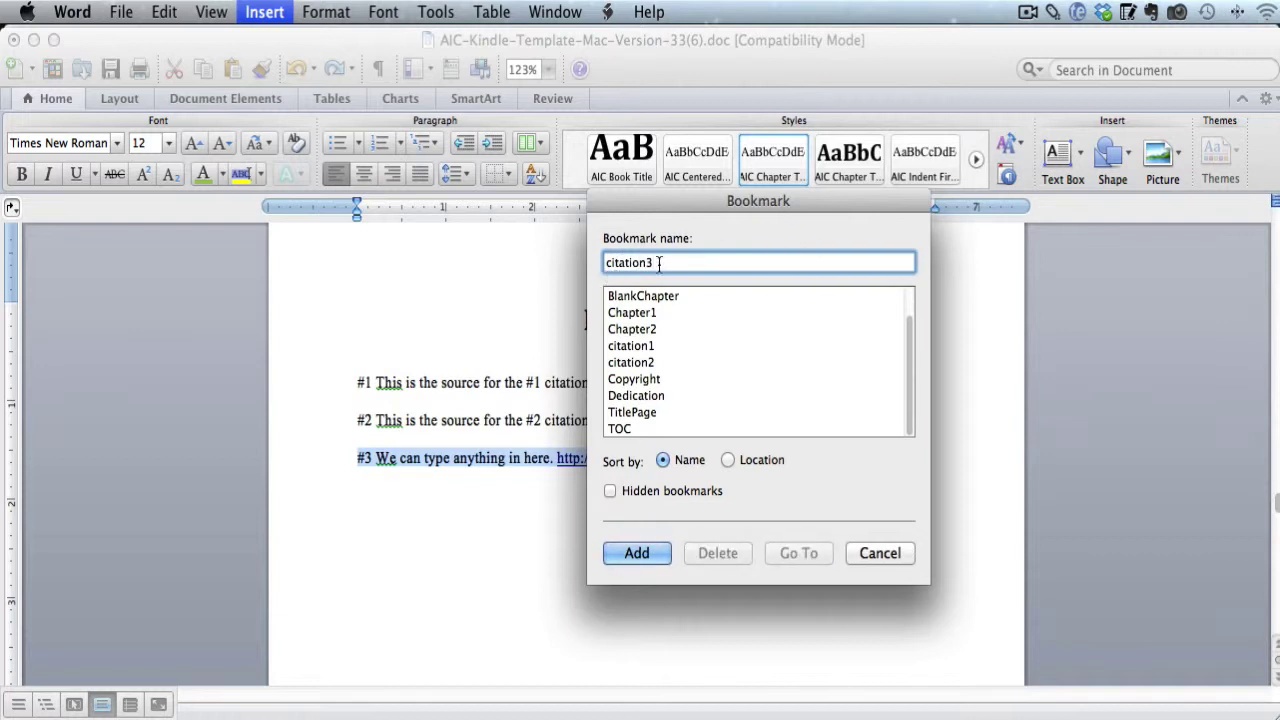
{"action": "left_click", "coordinate": [628, 550]}
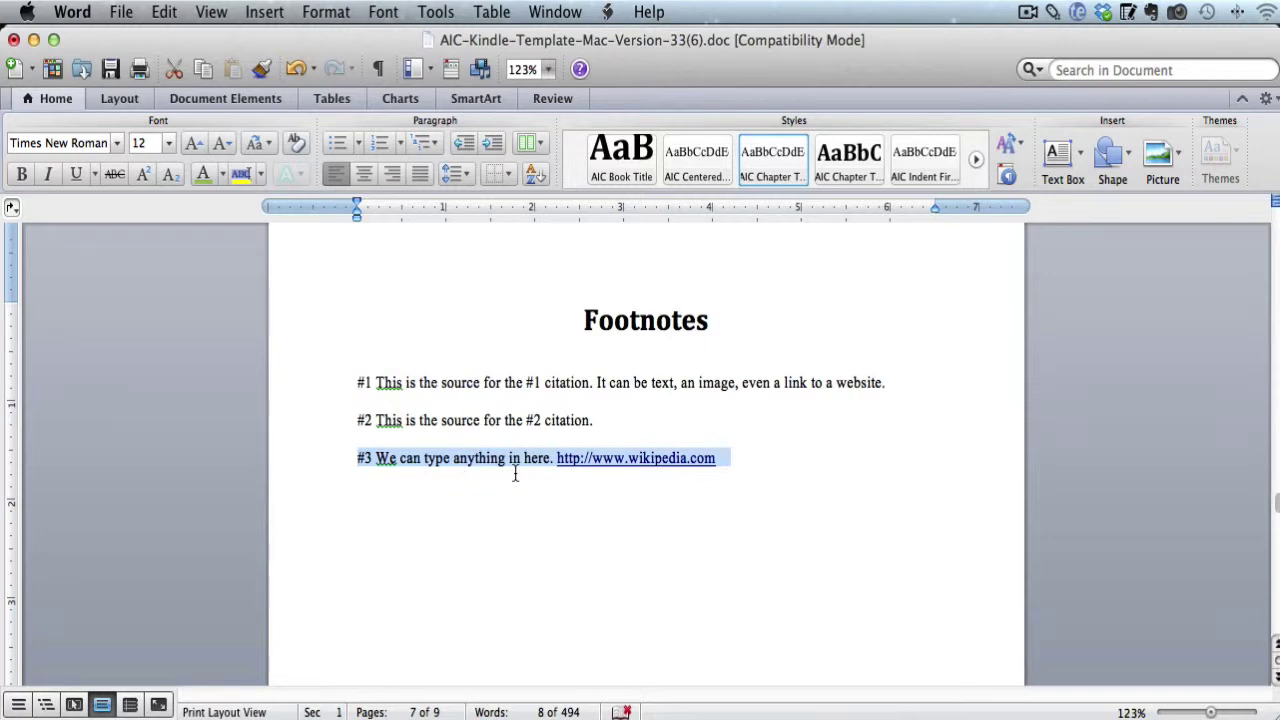
Select the #3 marker after 'In the next chapter, we will insert a picture.'.
{"action": "scroll", "coordinate": [752, 520], "scroll_direction": "up", "scroll_amount": 10}
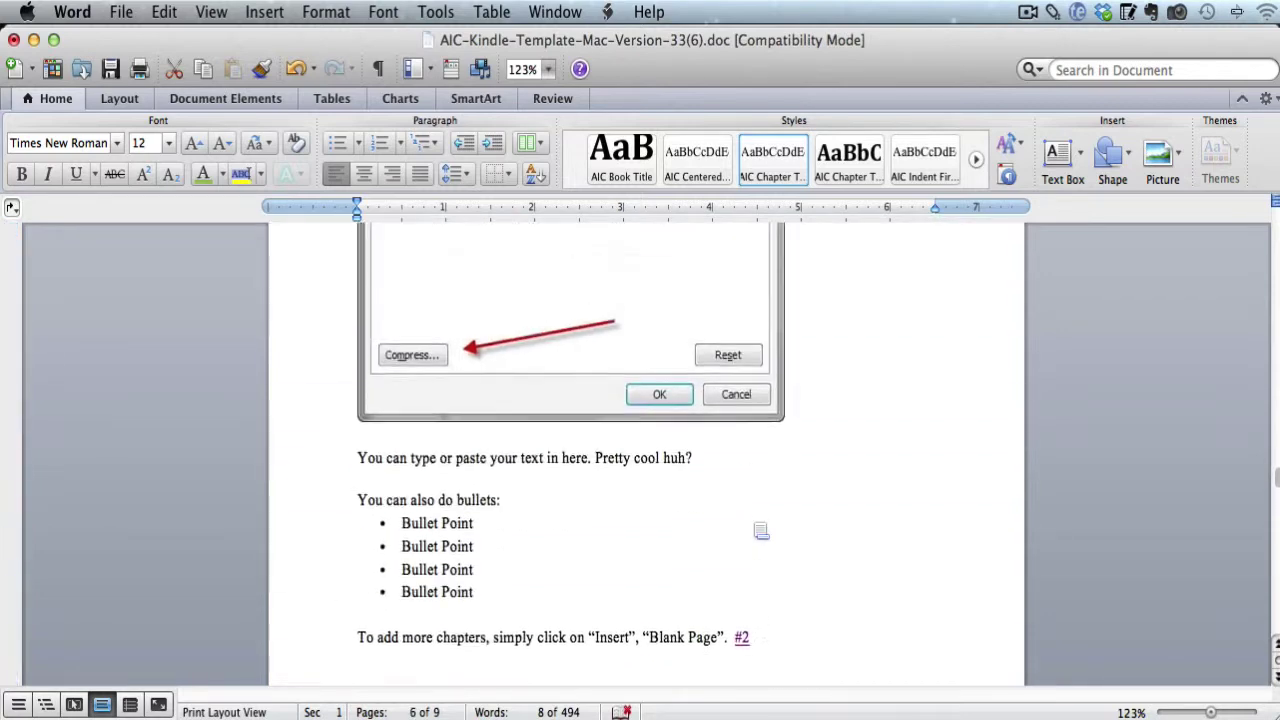
{"action": "scroll", "coordinate": [757, 525], "scroll_direction": "up", "scroll_amount": 10}
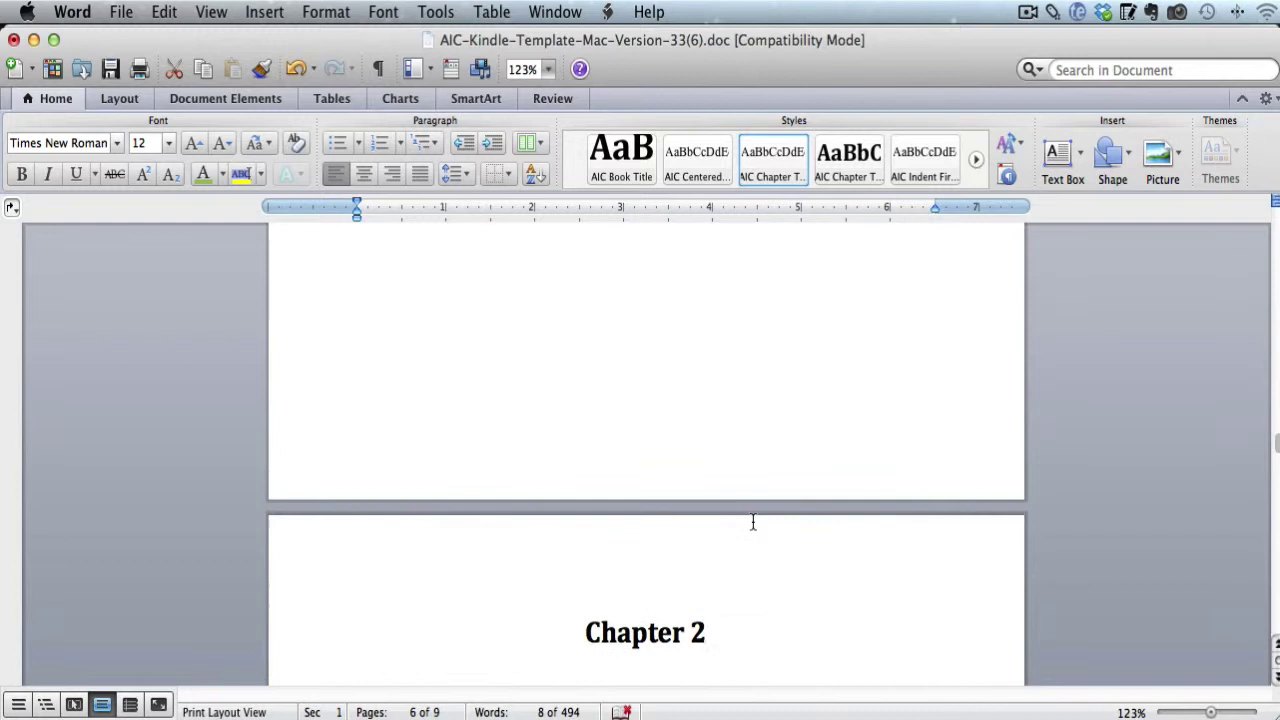
{"action": "scroll", "coordinate": [753, 522], "scroll_direction": "up", "scroll_amount": 10}
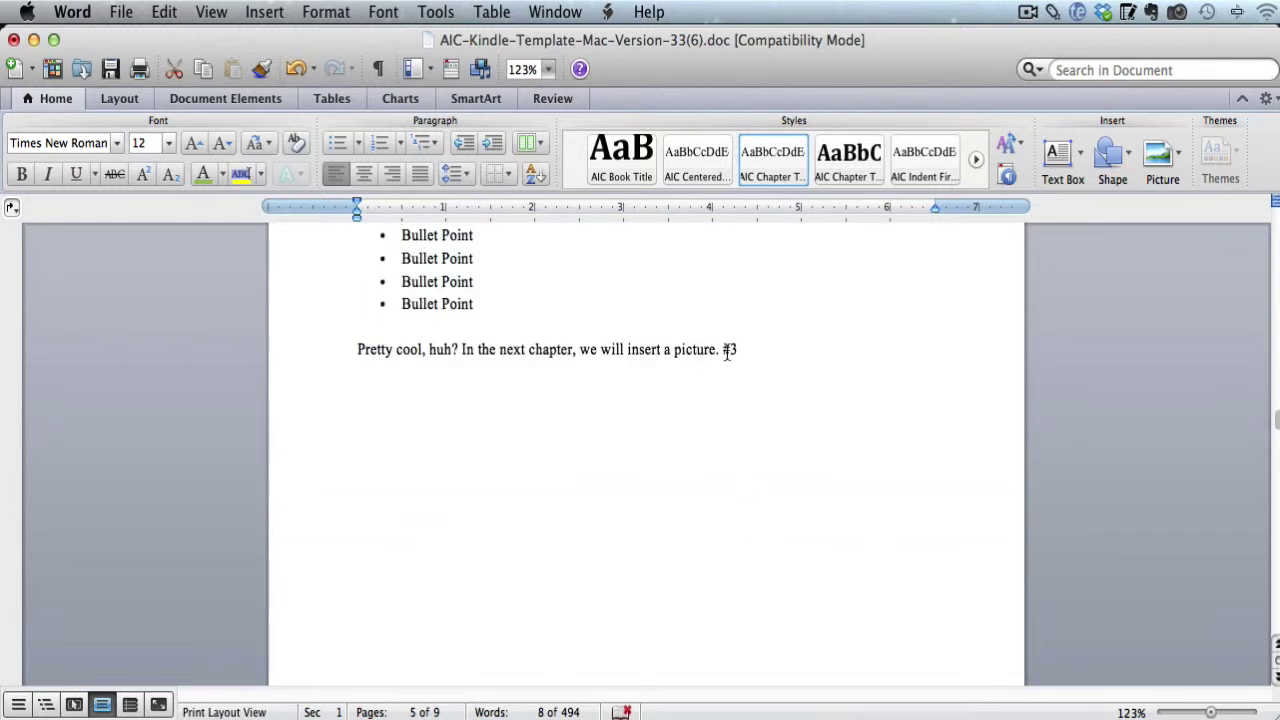
{"action": "left_click", "coordinate": [726, 350]}
{"action": "left_click_drag", "start_coordinate": [735, 350], "coordinate": [738, 350]}
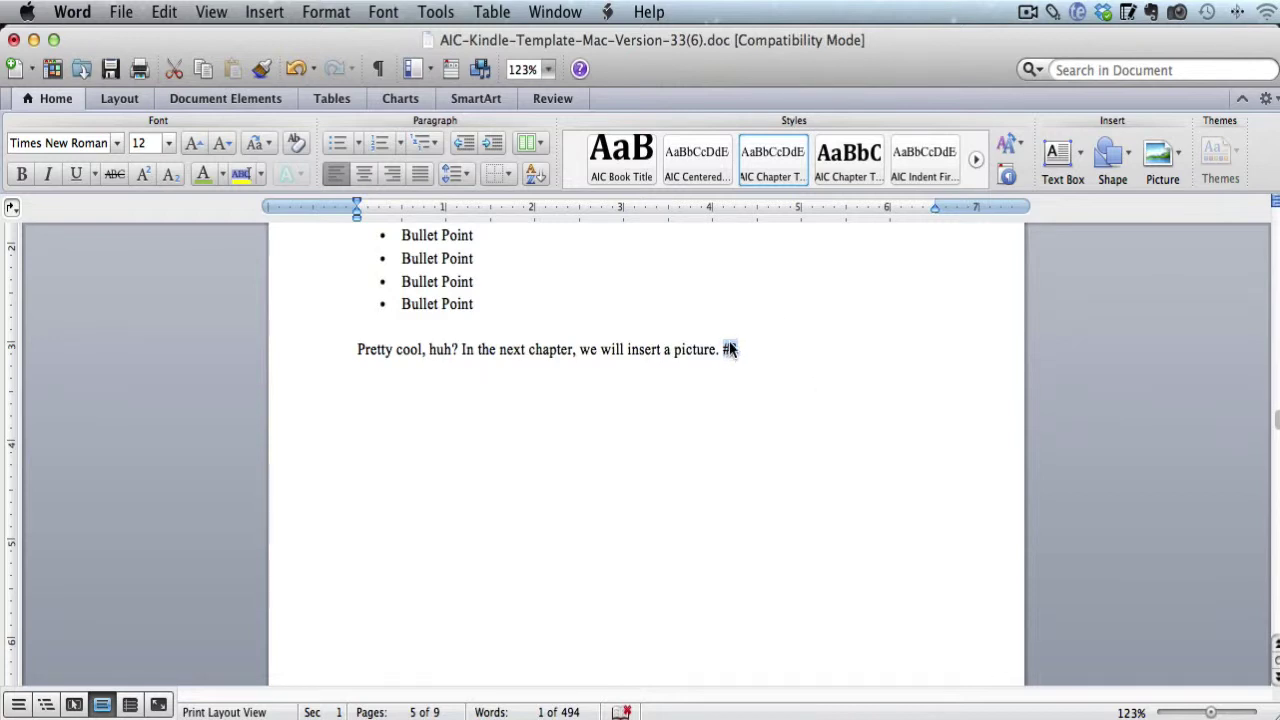
Start a hyperlink on the #3 marker with citation3 as its anchor.
{"action": "left_click", "coordinate": [262, 14]}
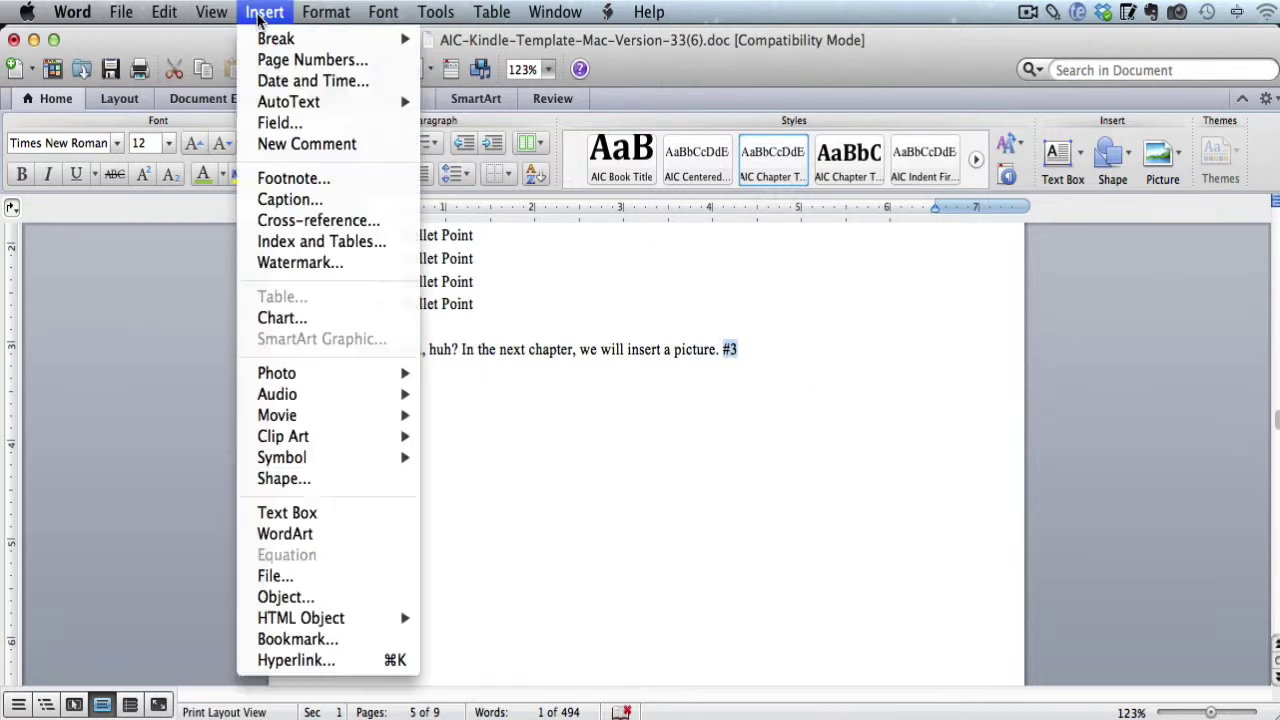
{"action": "left_click", "coordinate": [296, 660]}
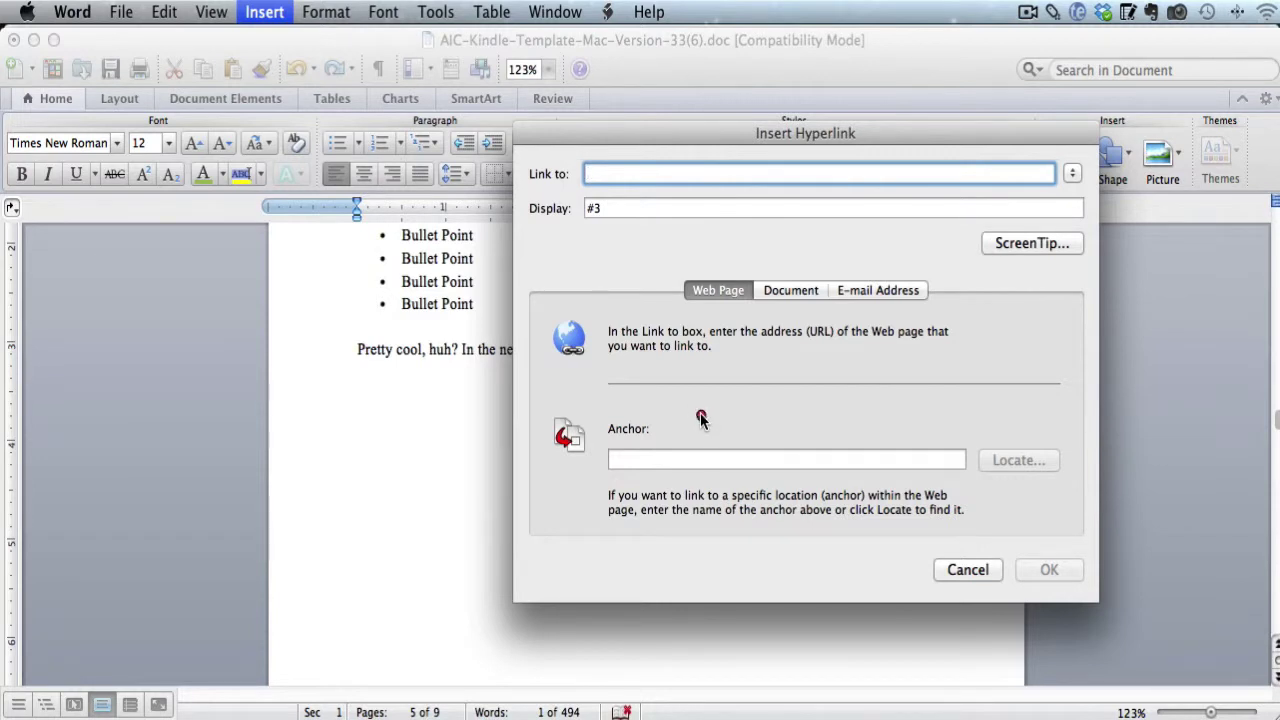
{"action": "mouse_move", "coordinate": [693, 410]}
{"action": "left_mouse_down"}
{"action": "mouse_move", "coordinate": [532, 422]}
{"action": "mouse_move", "coordinate": [583, 533]}
{"action": "mouse_move", "coordinate": [1060, 528]}
{"action": "mouse_move", "coordinate": [1083, 437]}
{"action": "mouse_move", "coordinate": [598, 403]}
{"action": "left_mouse_up"}
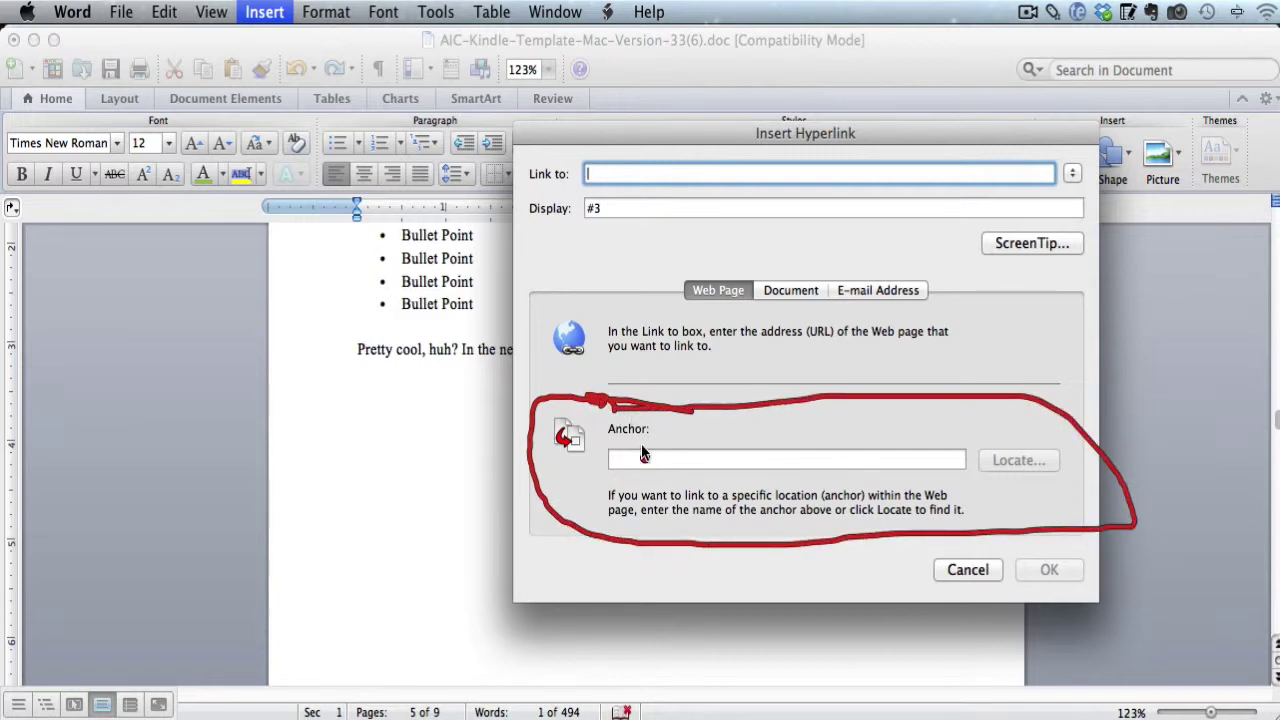
{"action": "left_click_drag", "start_coordinate": [634, 455], "coordinate": [727, 449]}
{"action": "key", "text": "Escape"}
{"action": "left_click", "coordinate": [717, 460]}
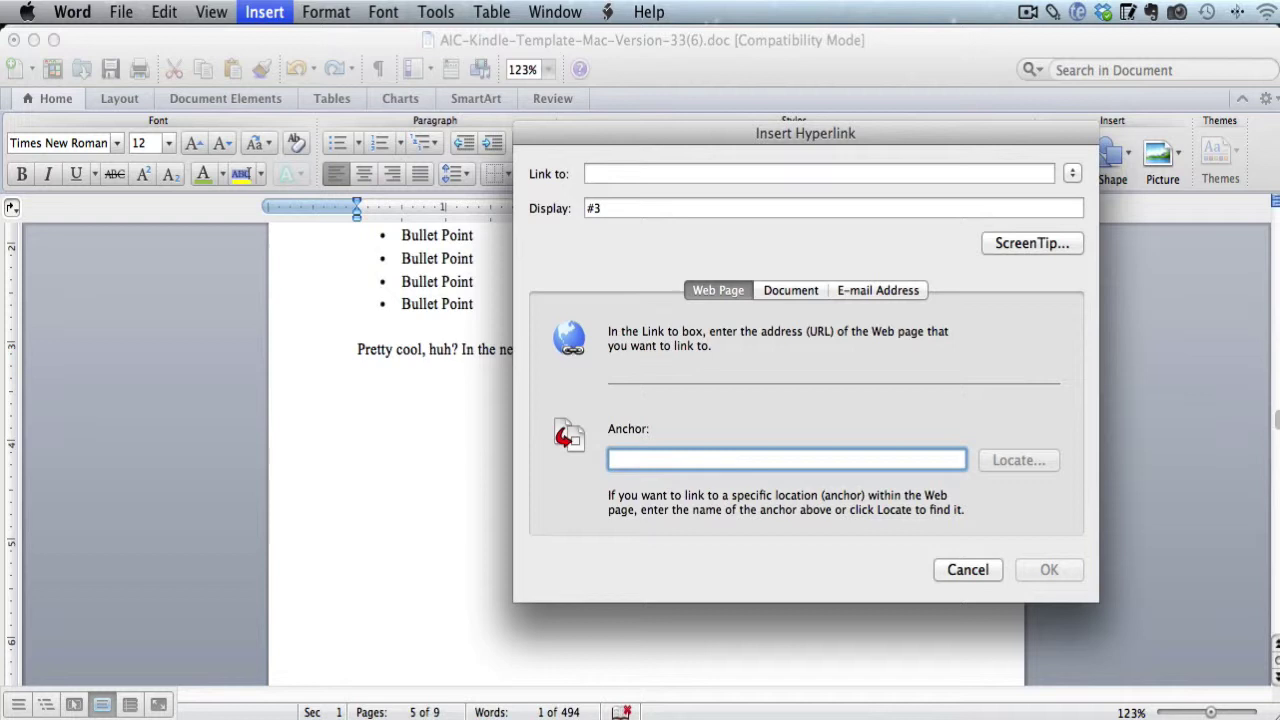
{"action": "type", "text": "citati"}
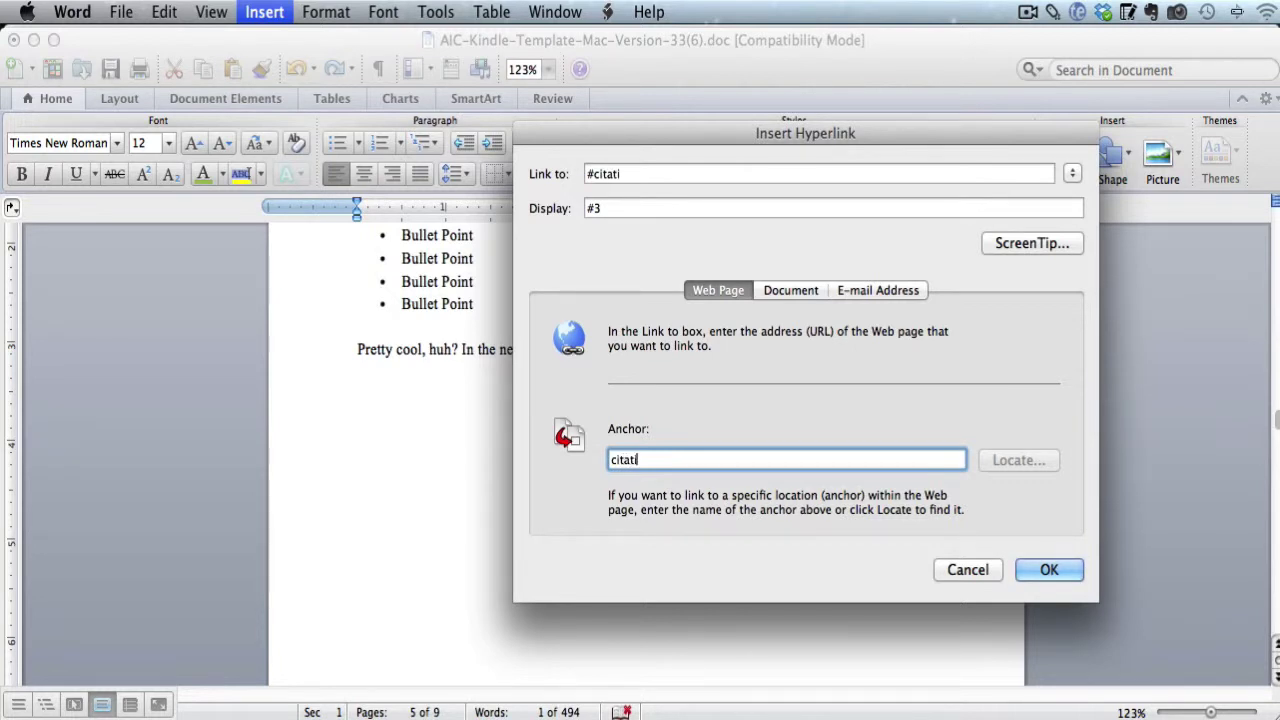
{"action": "type", "text": "on3"}
Confirm the citation3 hyperlink on #3 and follow it to the Footnotes #3 entry.
{"action": "left_click", "coordinate": [1052, 570]}
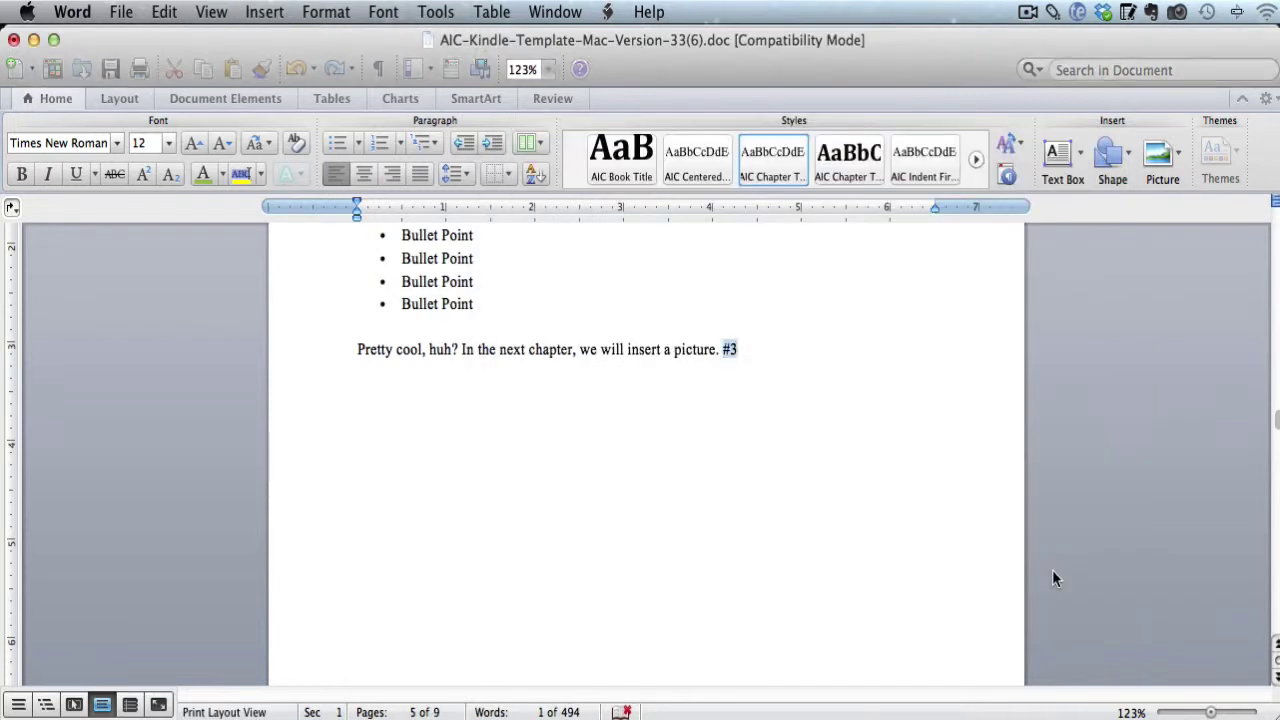
{"action": "scroll", "coordinate": [977, 504], "scroll_direction": "up", "scroll_amount": 2}
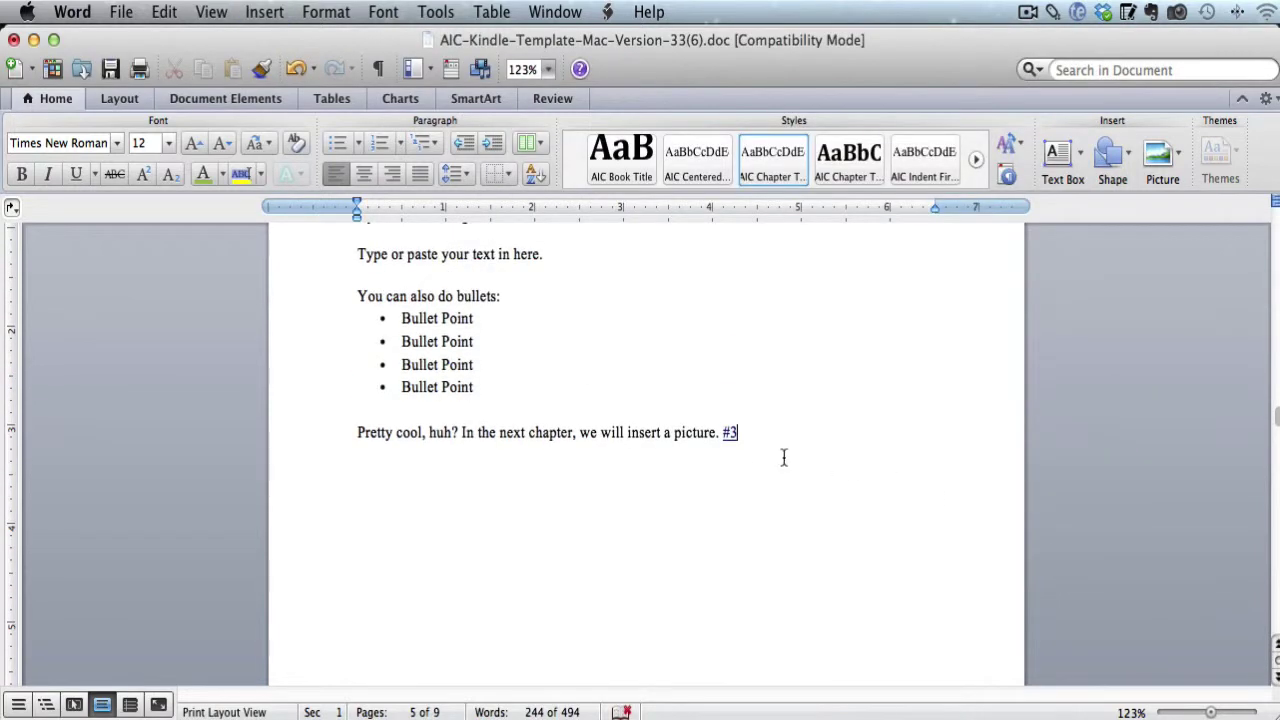
{"action": "left_click", "coordinate": [728, 440]}
{"action": "left_click", "coordinate": [405, 333]}
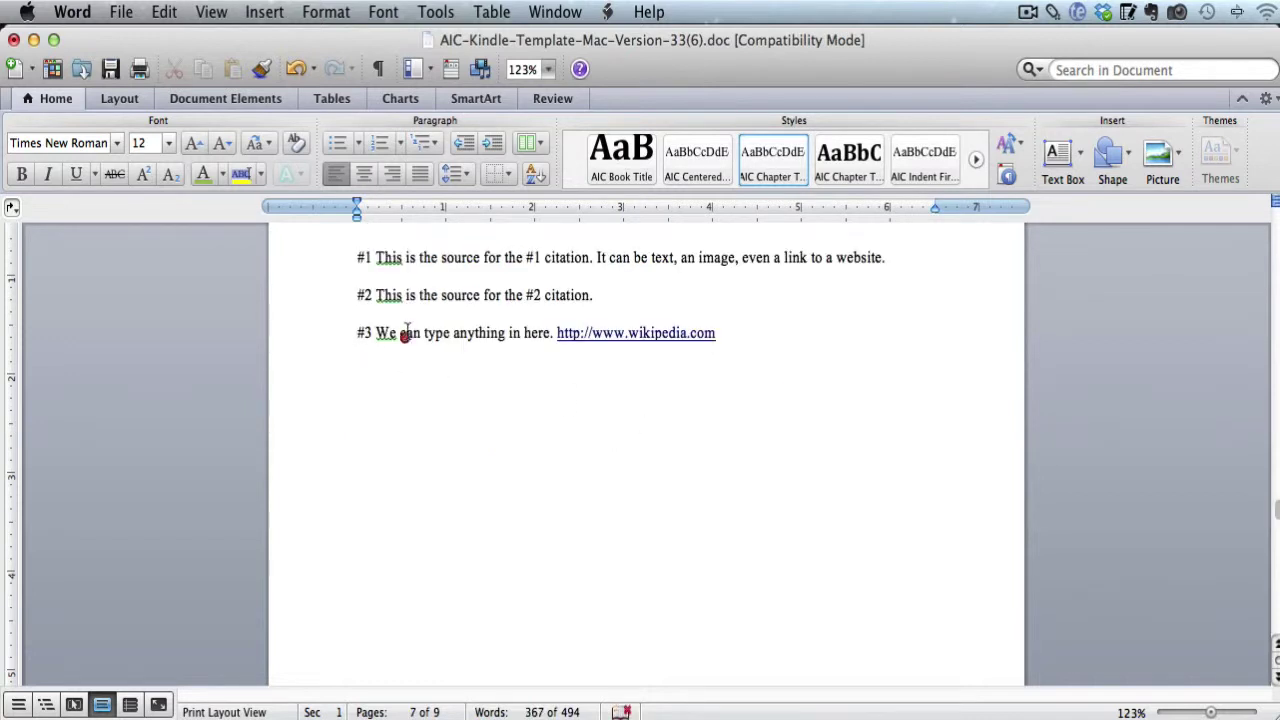
{"action": "mouse_move", "coordinate": [405, 318]}
{"action": "left_mouse_down"}
{"action": "mouse_move", "coordinate": [394, 314]}
{"action": "mouse_move", "coordinate": [383, 366]}
{"action": "mouse_move", "coordinate": [746, 366]}
{"action": "mouse_move", "coordinate": [561, 314]}
{"action": "left_mouse_up"}
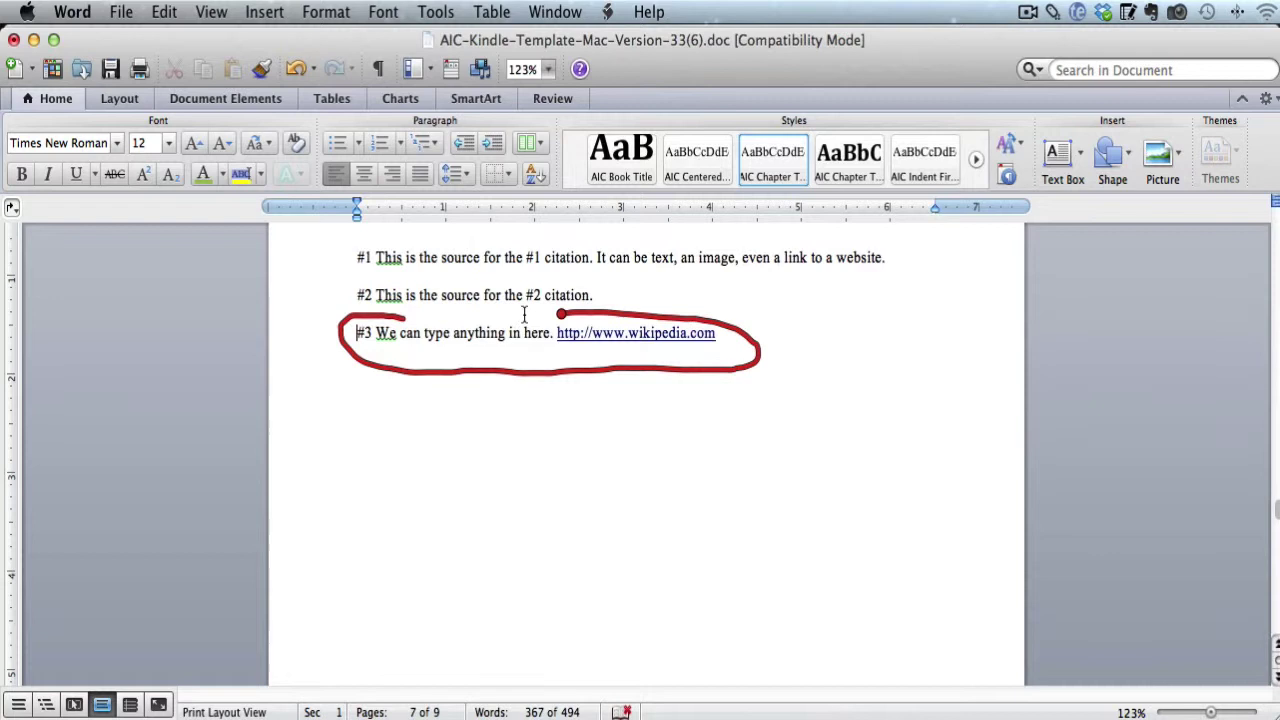
{"action": "scroll", "coordinate": [626, 431], "scroll_direction": "up", "scroll_amount": 3}
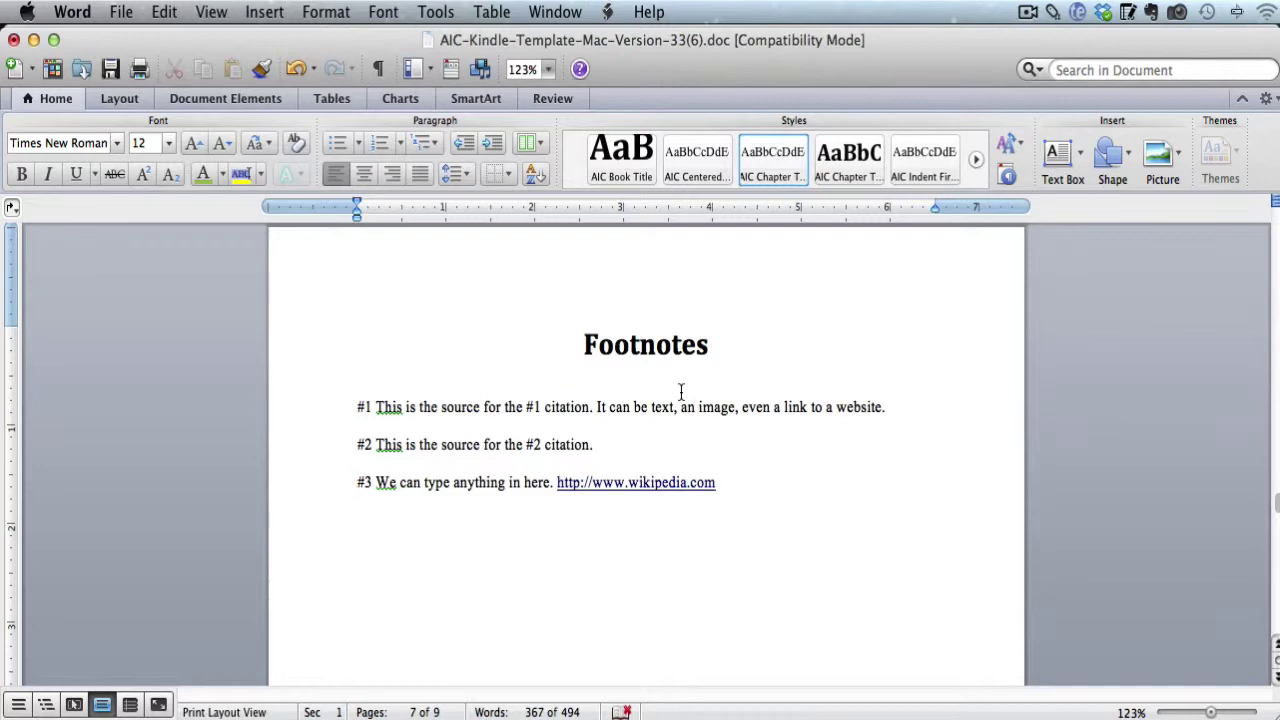
{"action": "scroll", "coordinate": [703, 414], "scroll_direction": "up", "scroll_amount": 20}
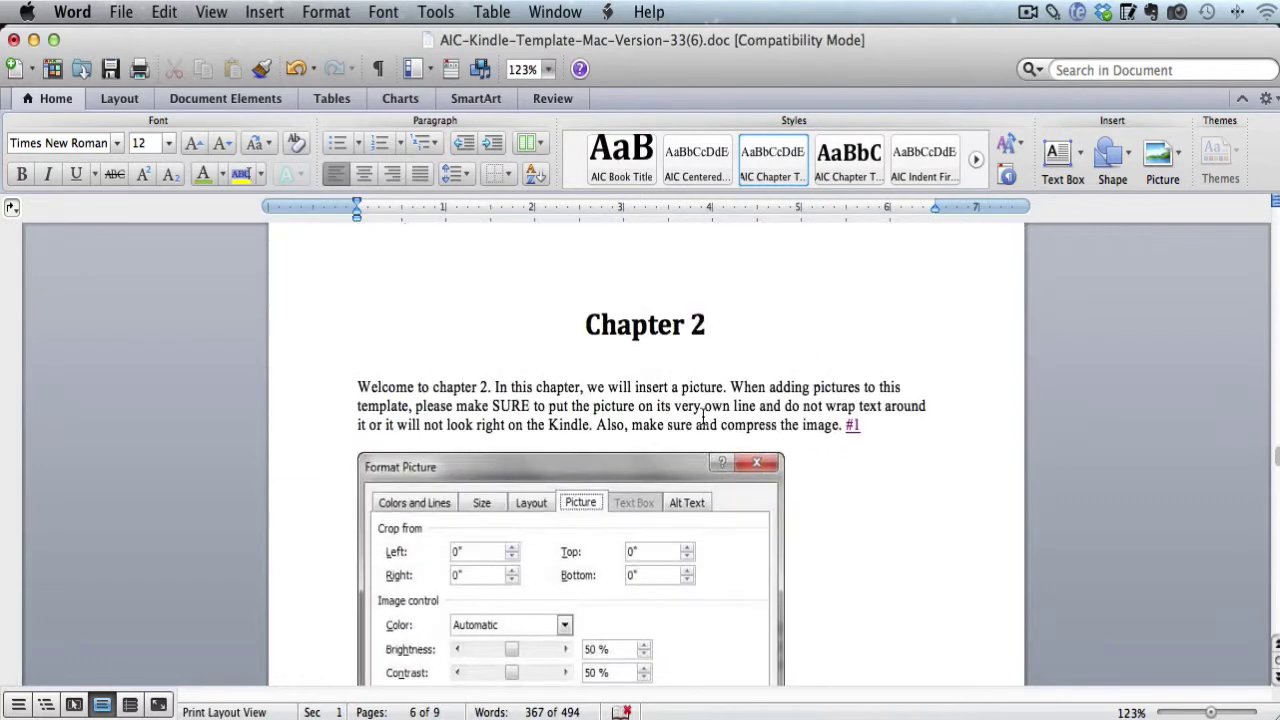
{"action": "scroll", "coordinate": [705, 416], "scroll_direction": "up", "scroll_amount": 5}
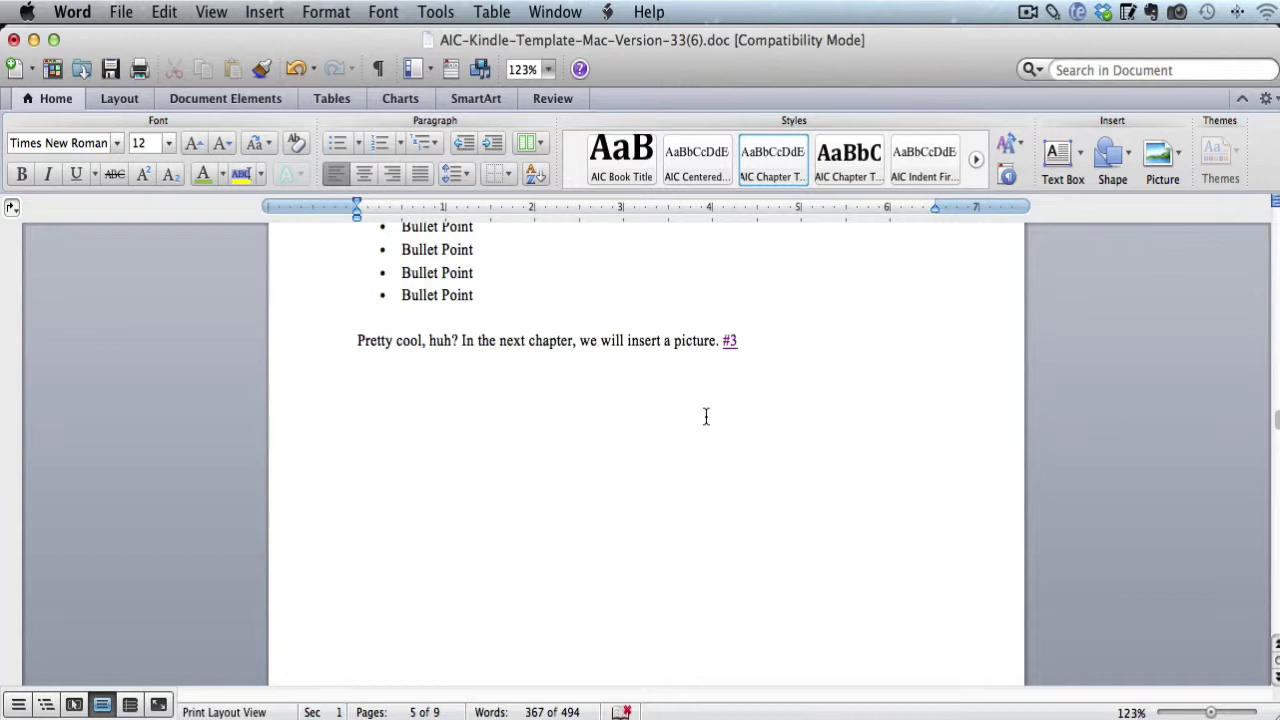
{"action": "scroll", "coordinate": [705, 416], "scroll_direction": "up", "scroll_amount": 1}
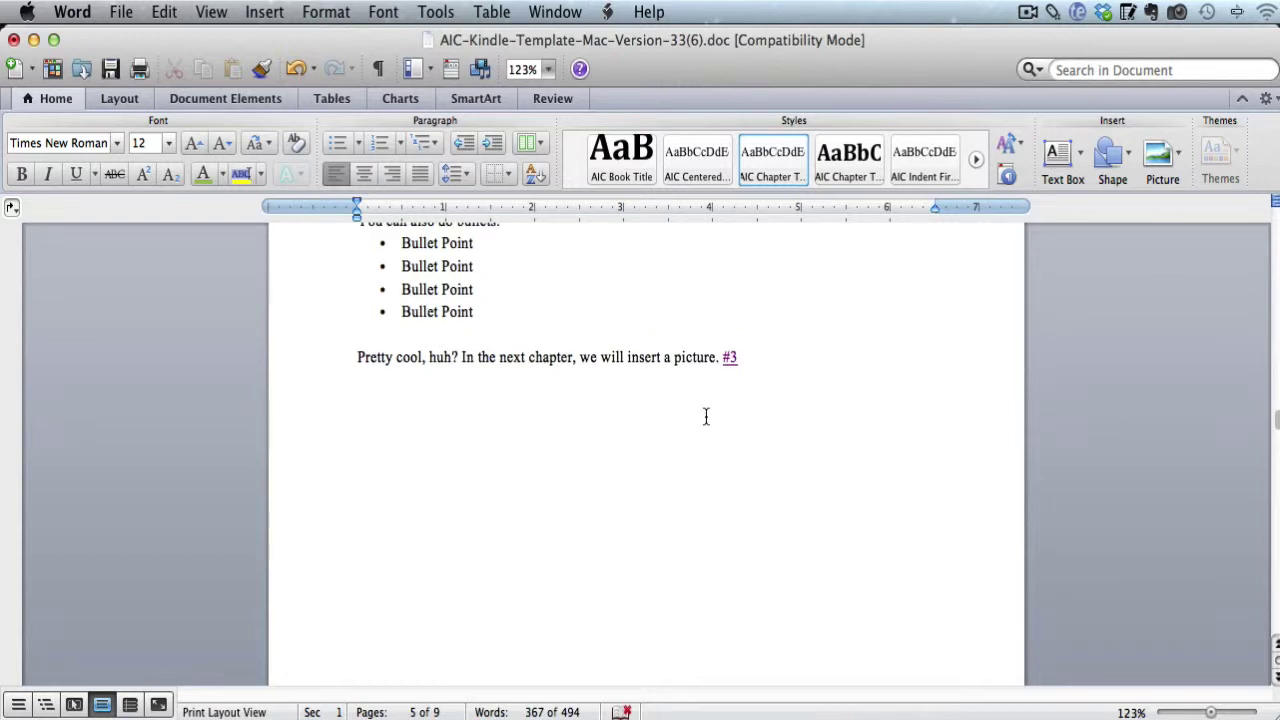
{"action": "scroll", "coordinate": [705, 416], "scroll_direction": "down", "scroll_amount": 10}
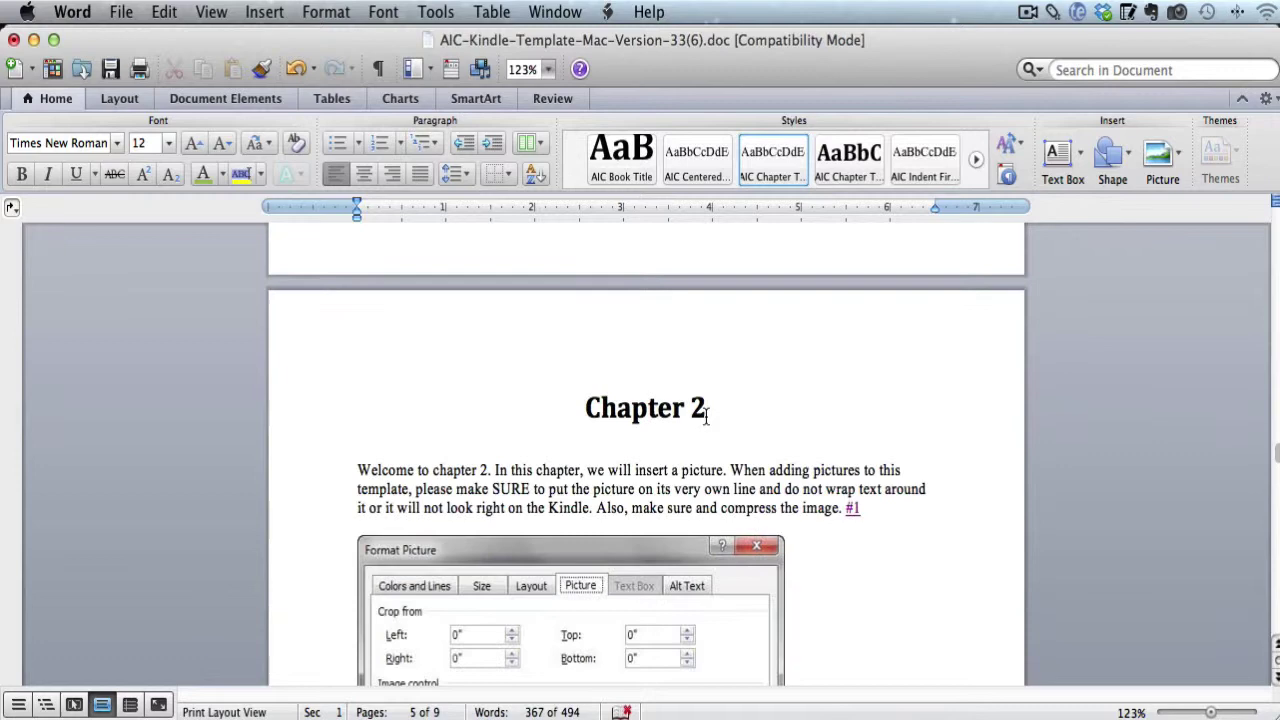
{"action": "scroll", "coordinate": [705, 416], "scroll_direction": "down", "scroll_amount": 12}
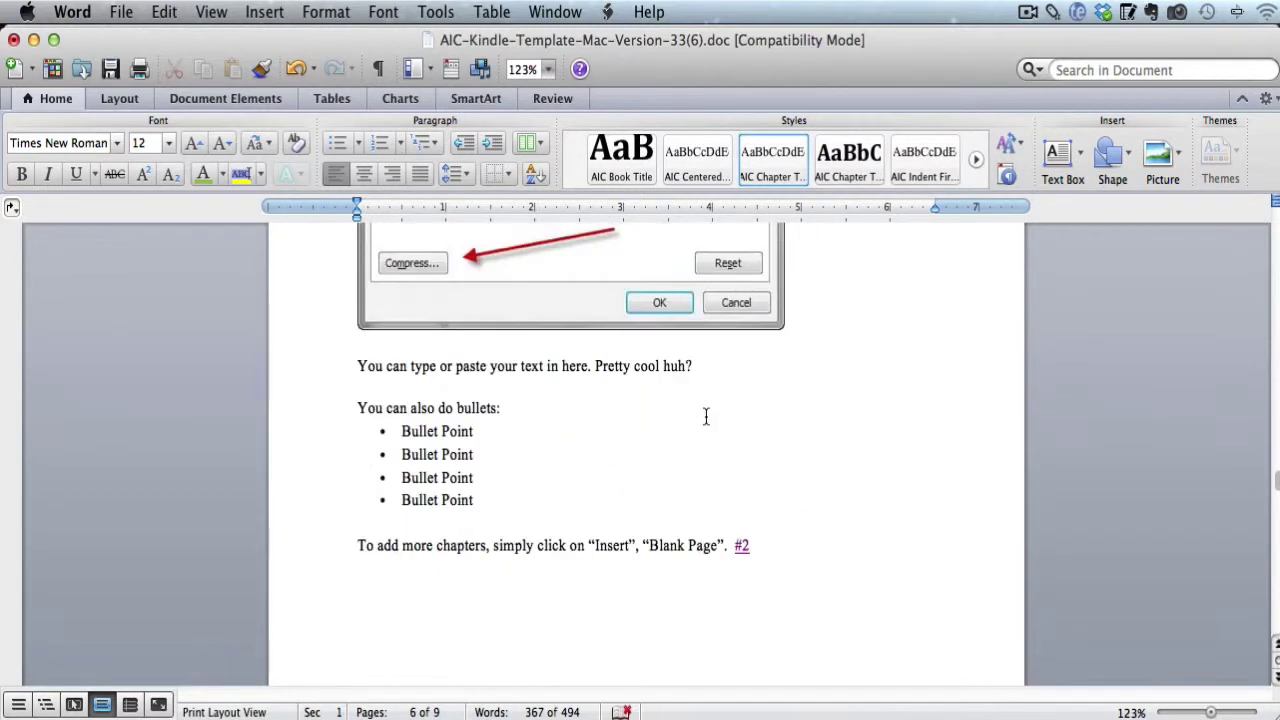
{"action": "scroll", "coordinate": [705, 416], "scroll_direction": "down", "scroll_amount": 8}
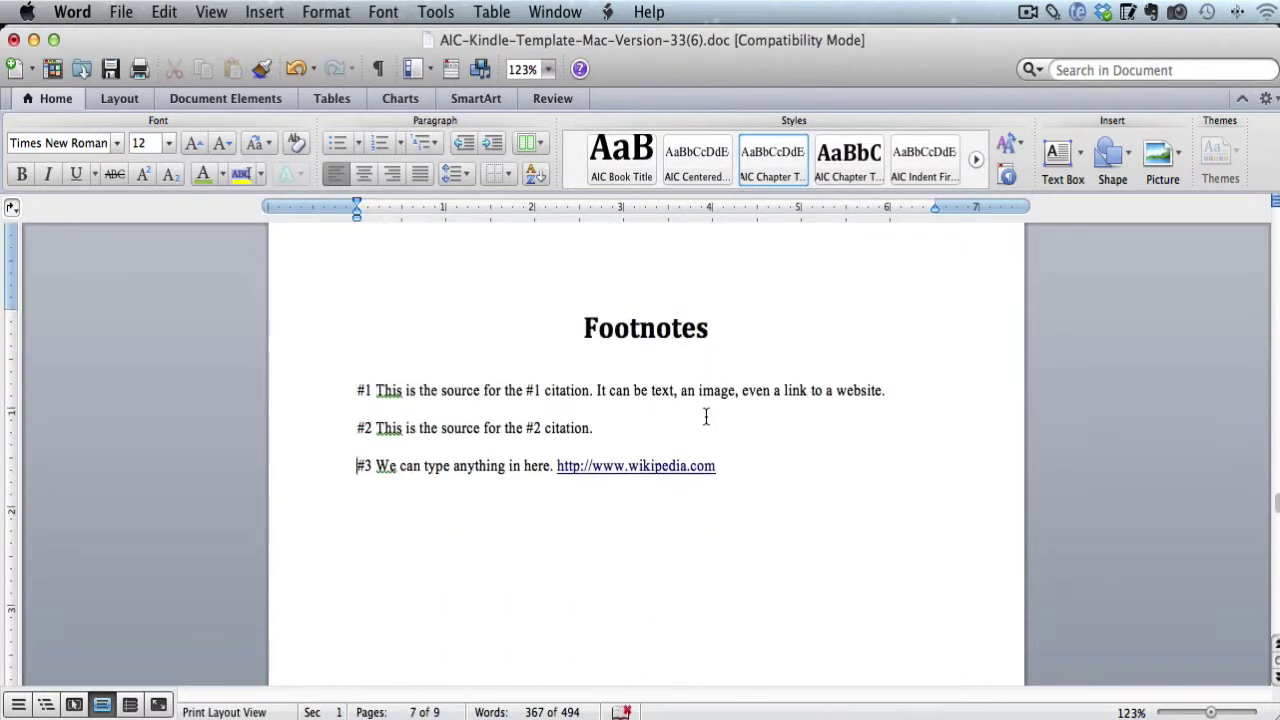